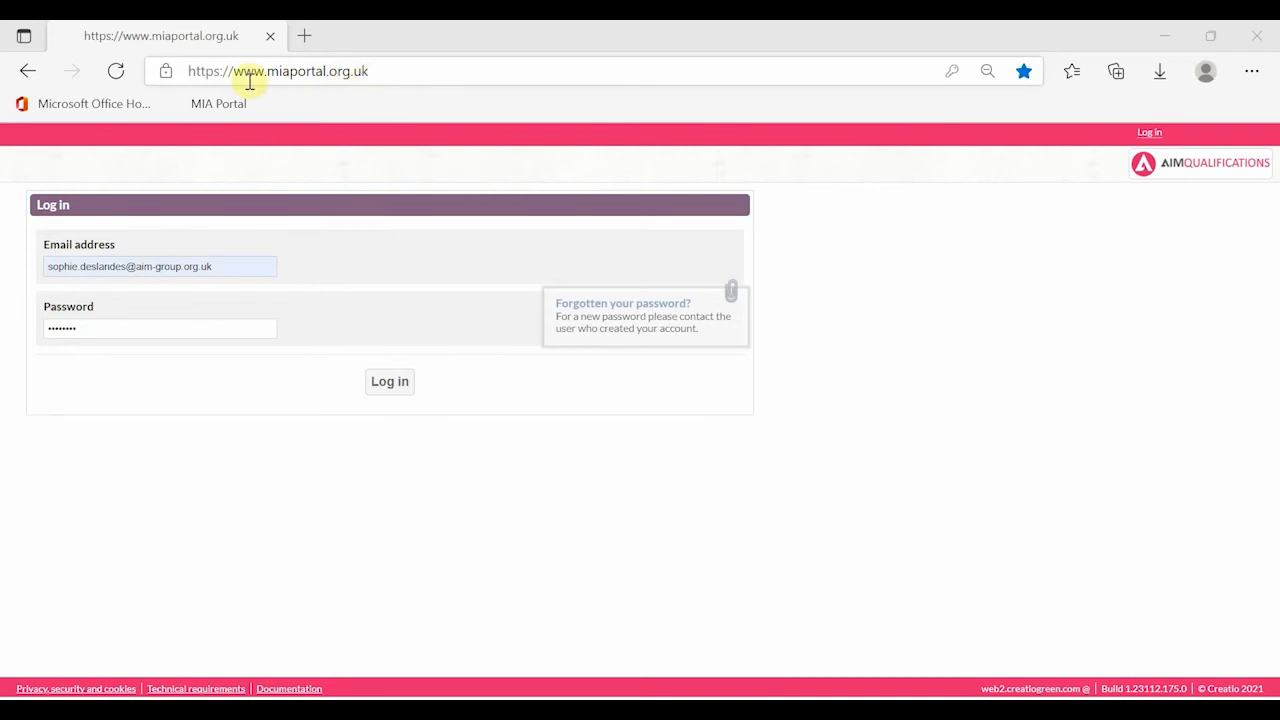
# - Sign in to MIA Portal with the pre-filled email address and password
pyautogui.click(390, 382)
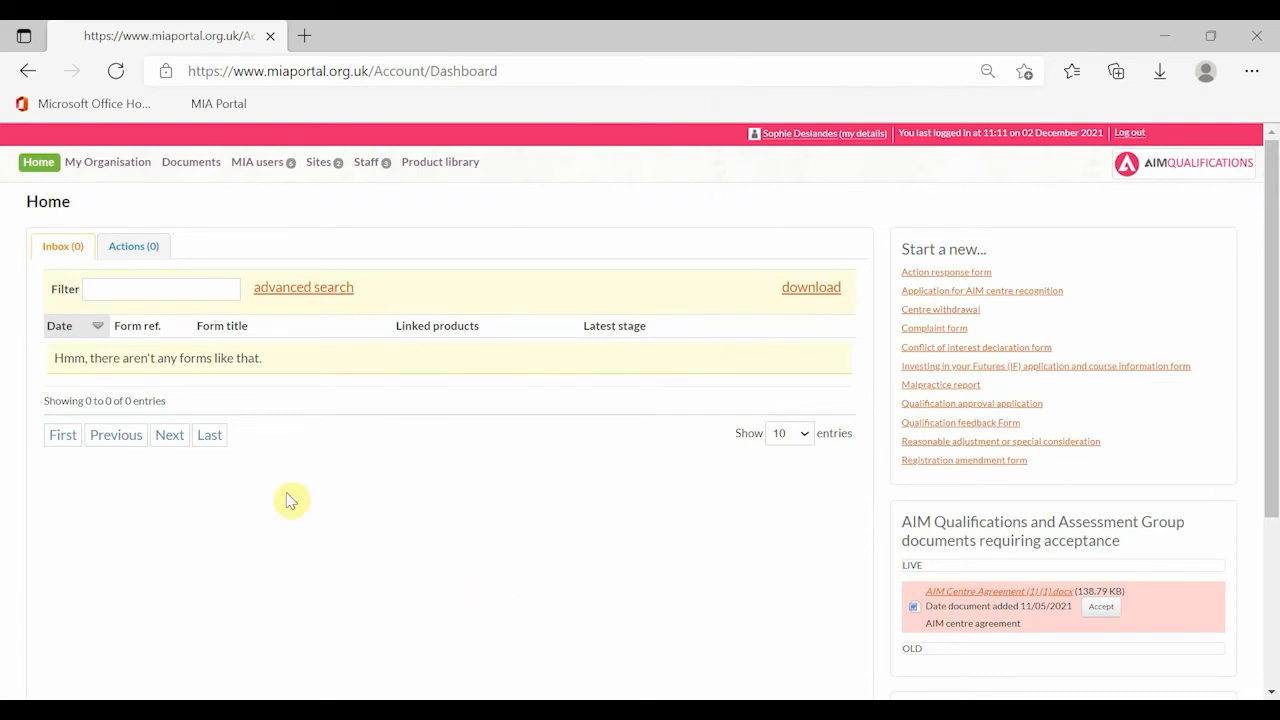
# - Open My Organisation to view the centre's details
pyautogui.click(98, 168)
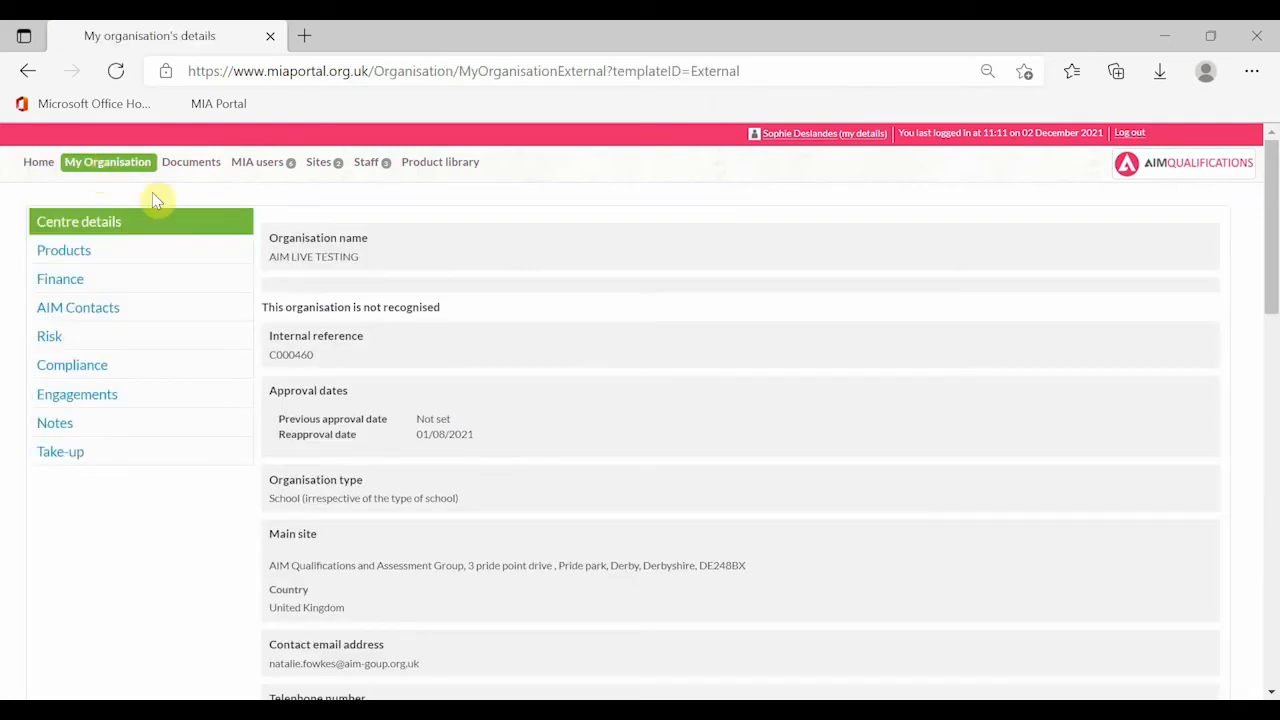
# - Review the organisation's product statuses, then switch to the Staff list
pyautogui.click(137, 252)
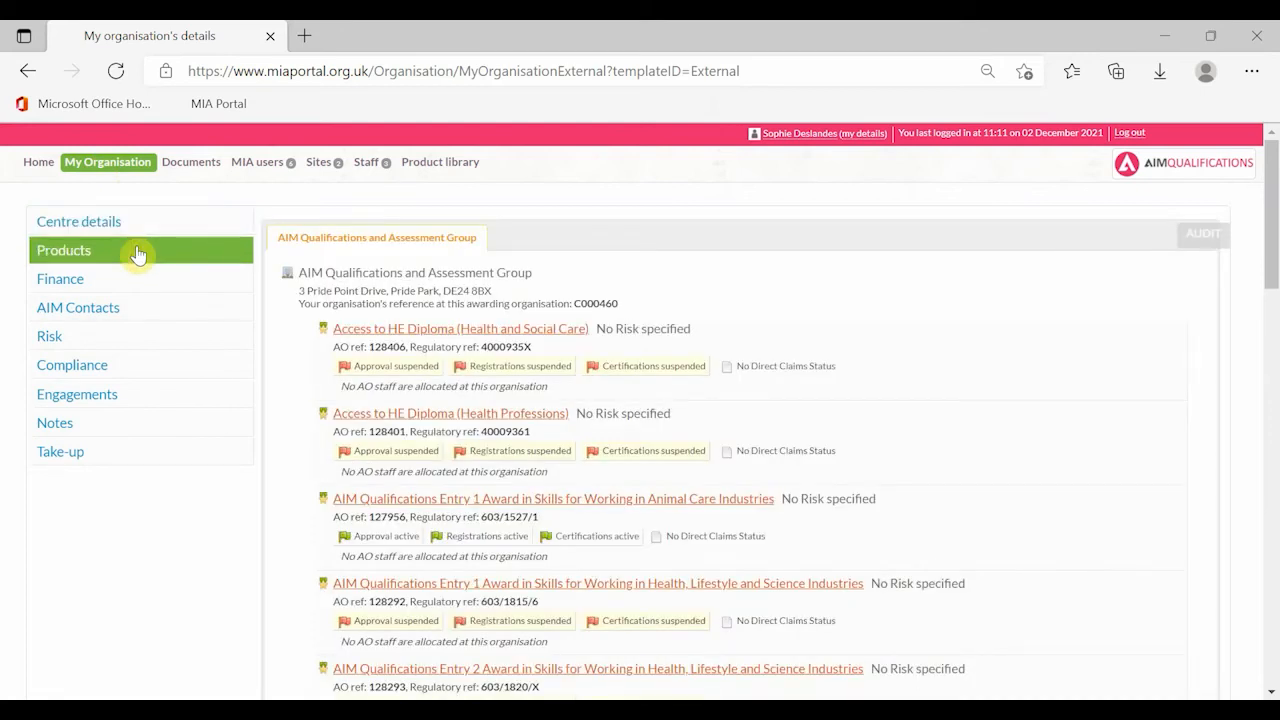
pyautogui.scroll(-3, 598, 328)
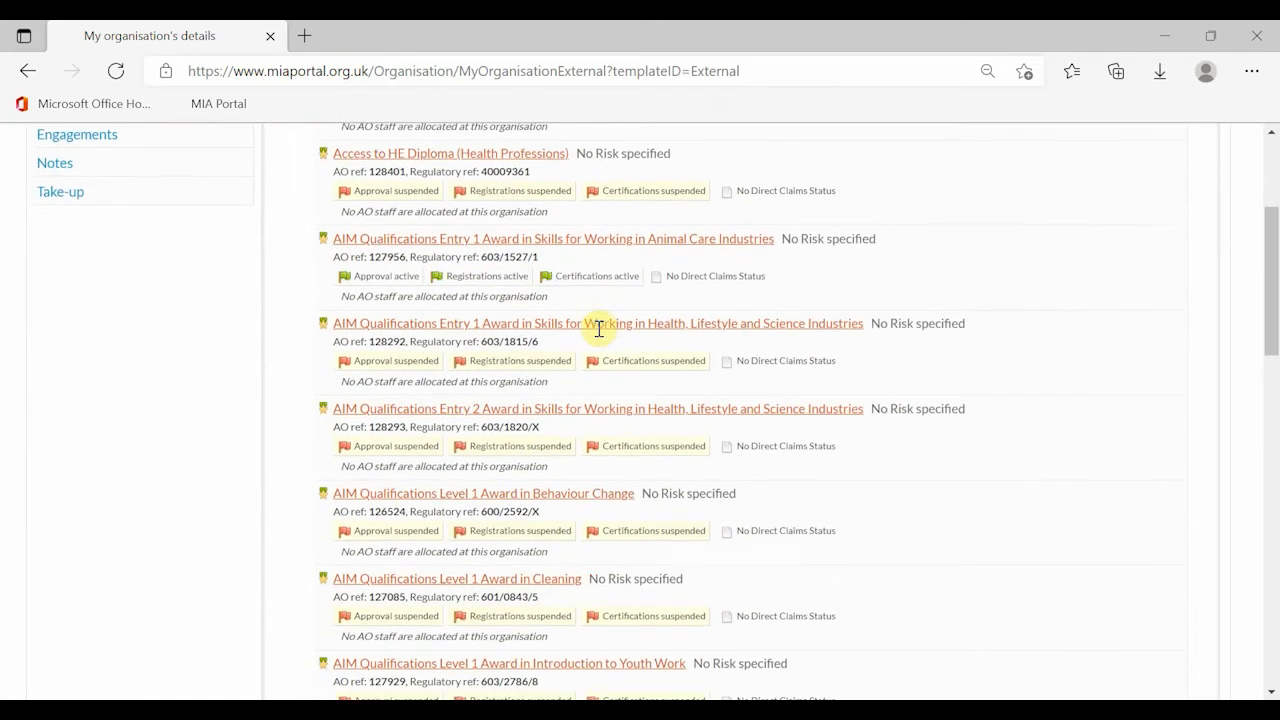
pyautogui.scroll(-6, 598, 330)
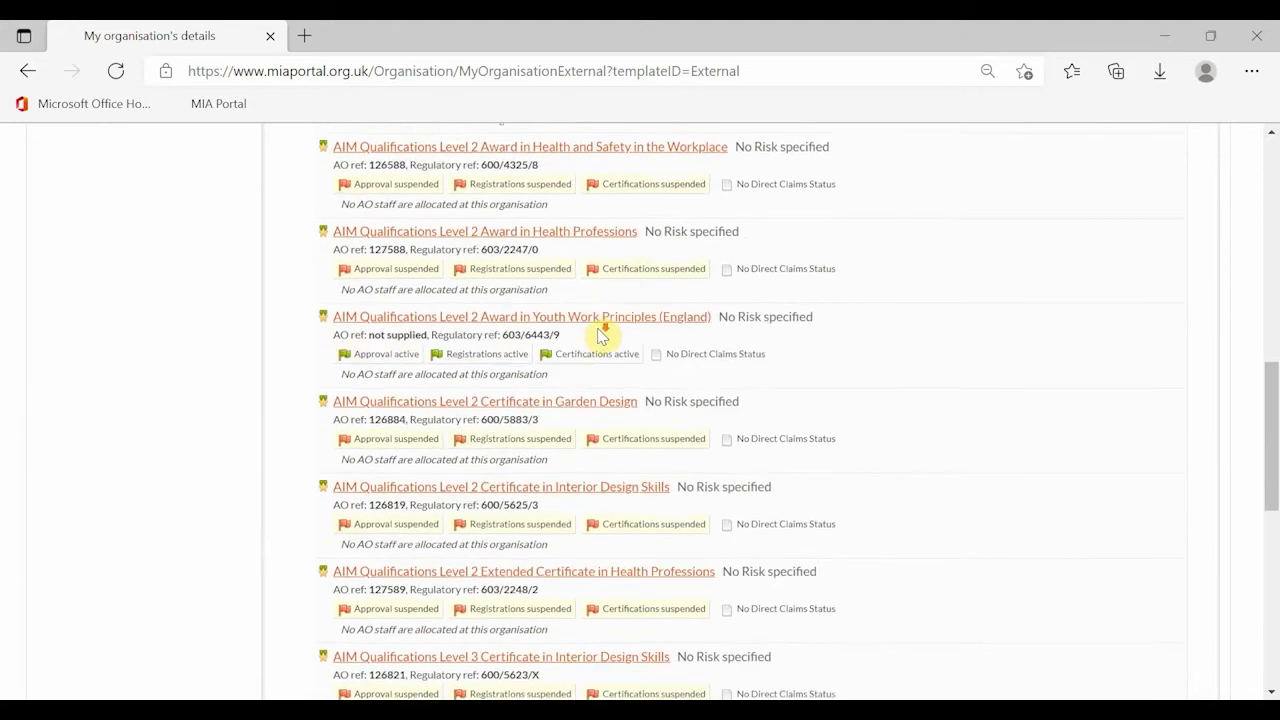
pyautogui.scroll(-4, 600, 335)
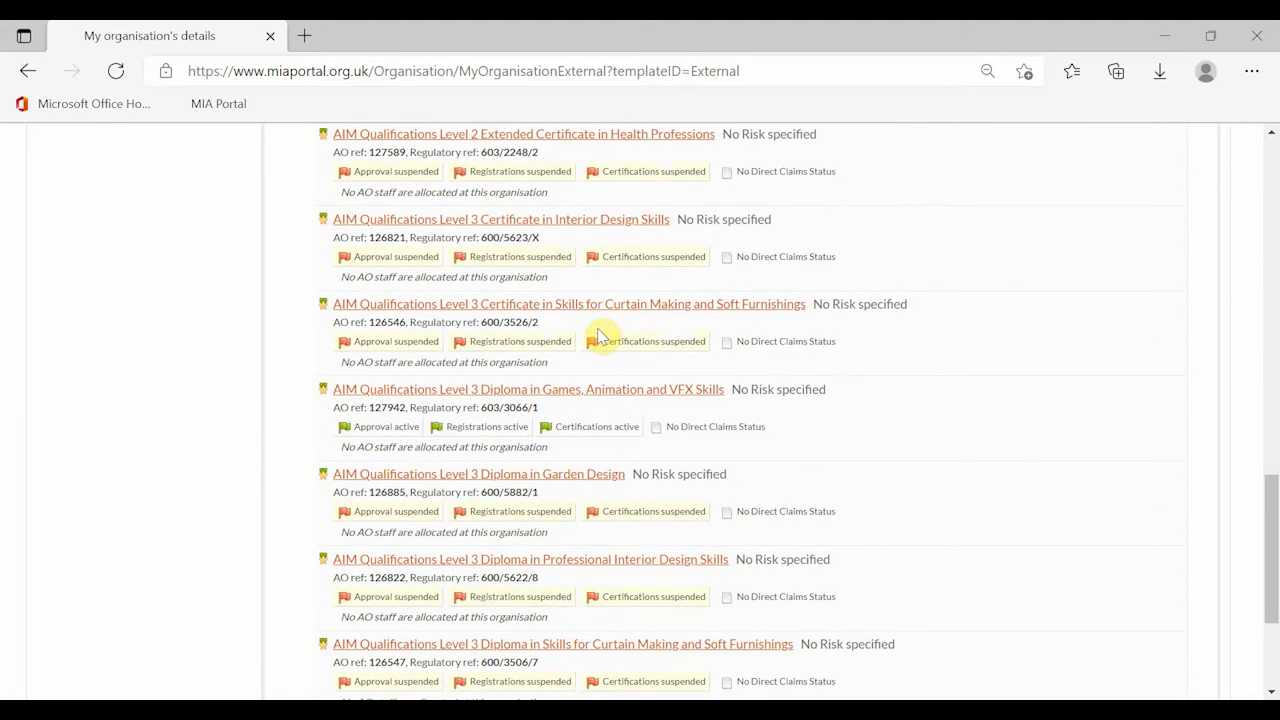
pyautogui.scroll(10, 598, 335)
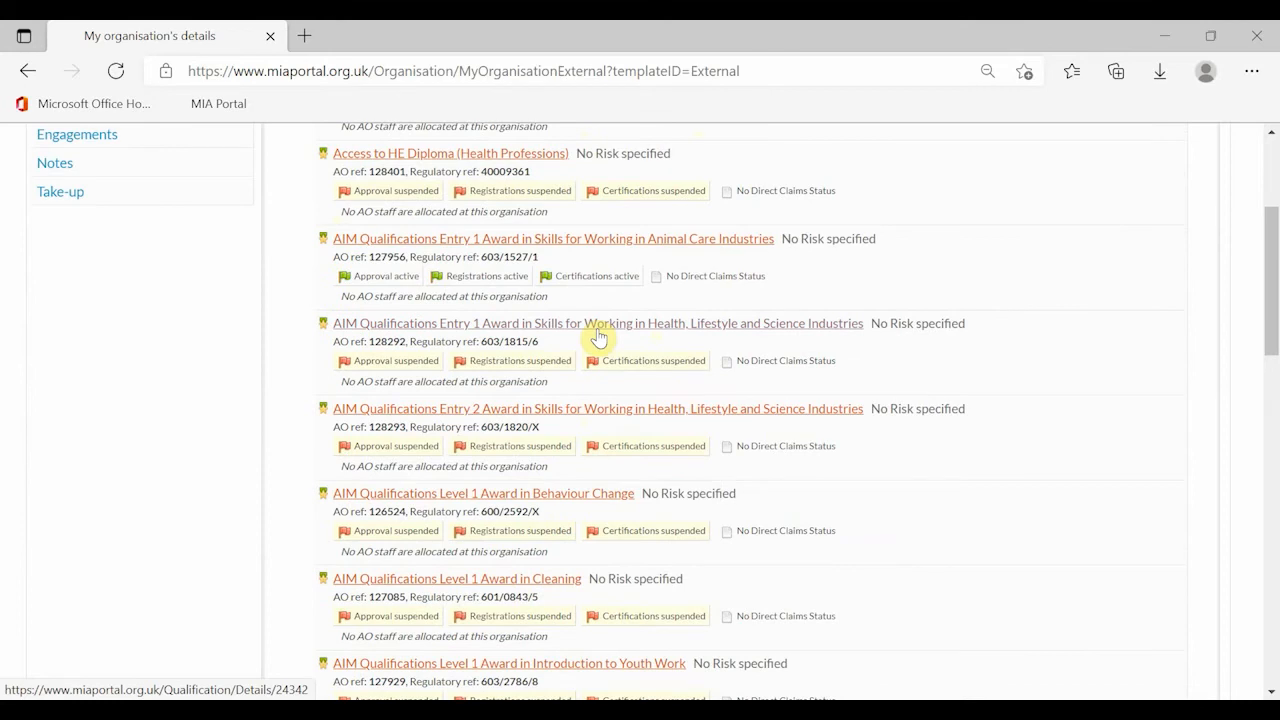
pyautogui.scroll(3, 600, 340)
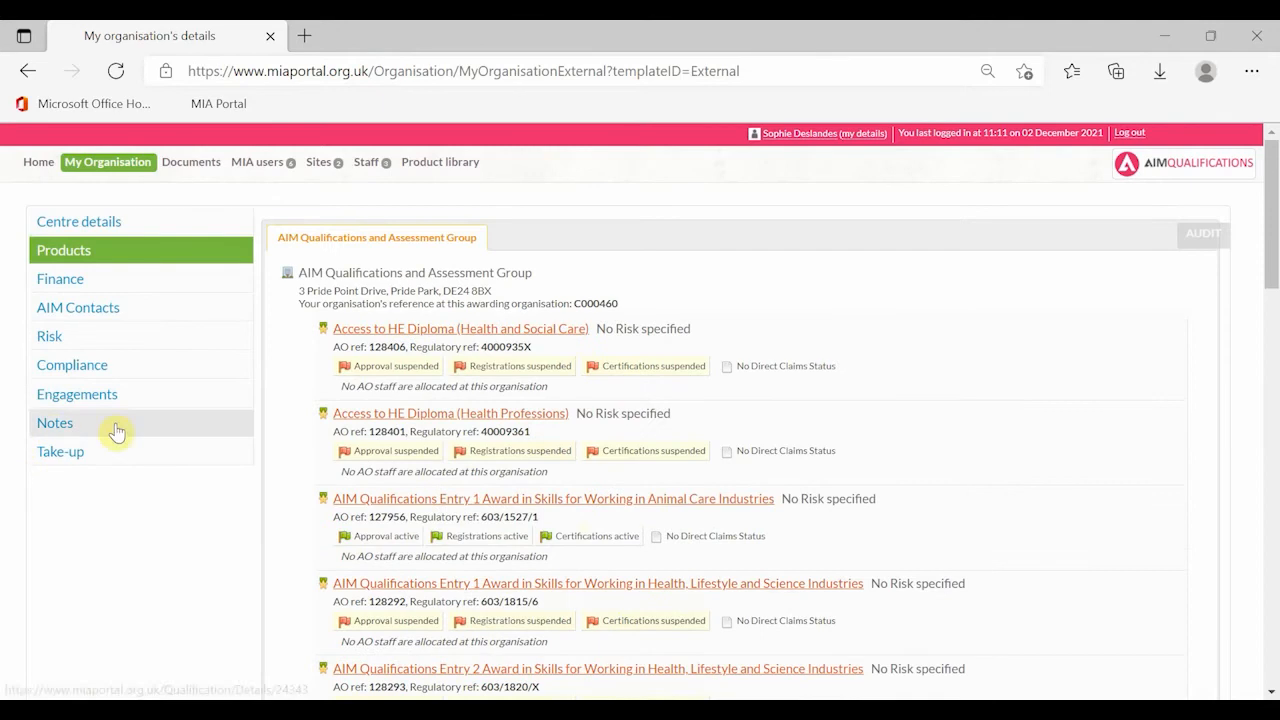
pyautogui.click(373, 164)
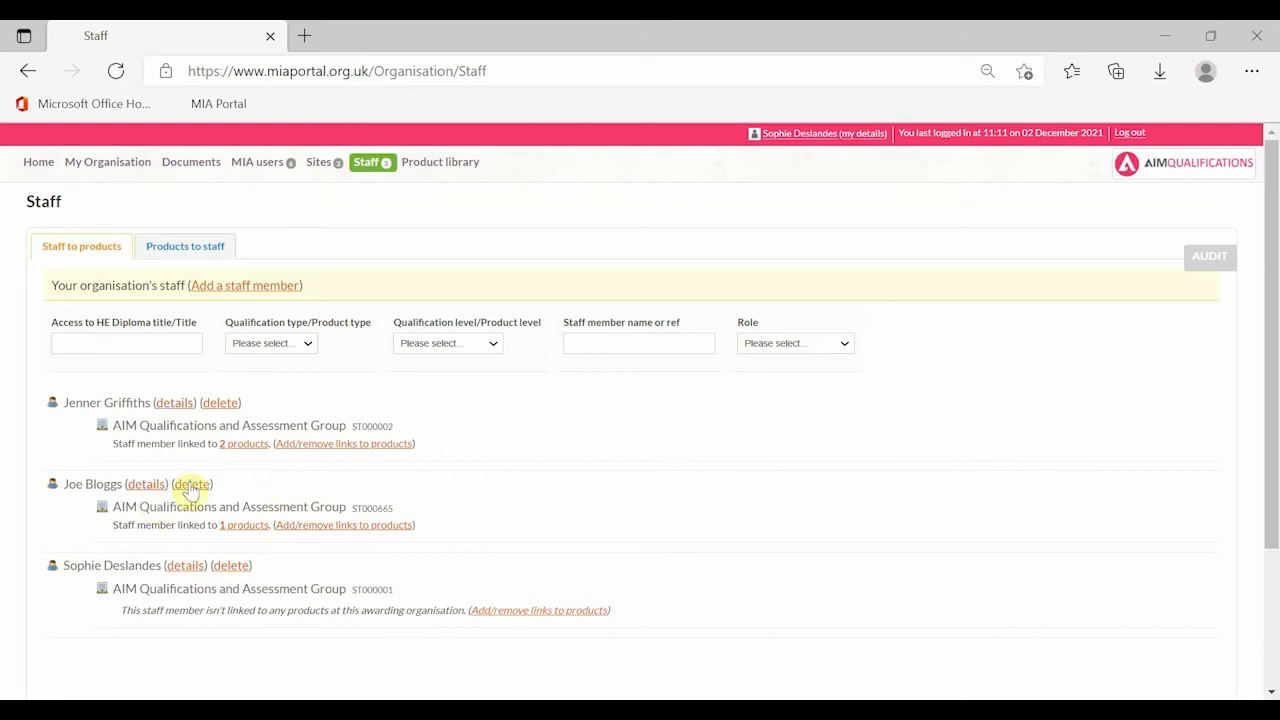
# - Check the second staff member's relevant achievements list, then their Documents tab
pyautogui.click(142, 485)
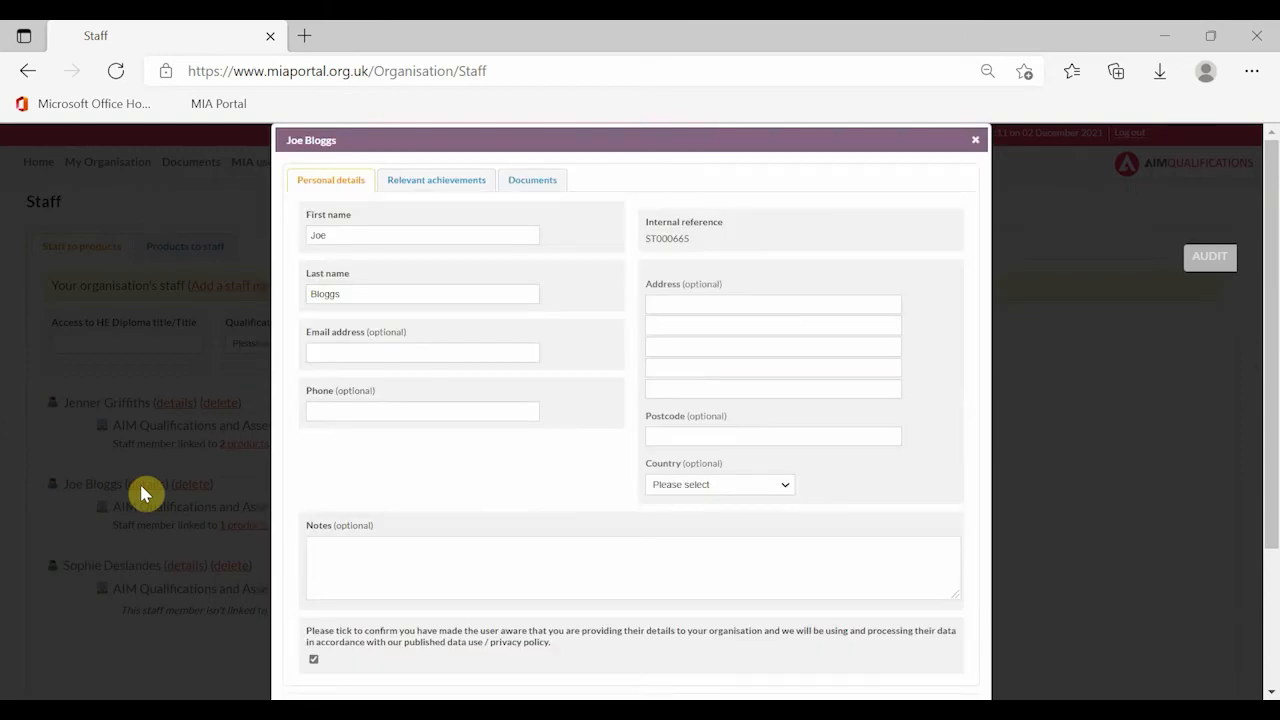
pyautogui.click(424, 179)
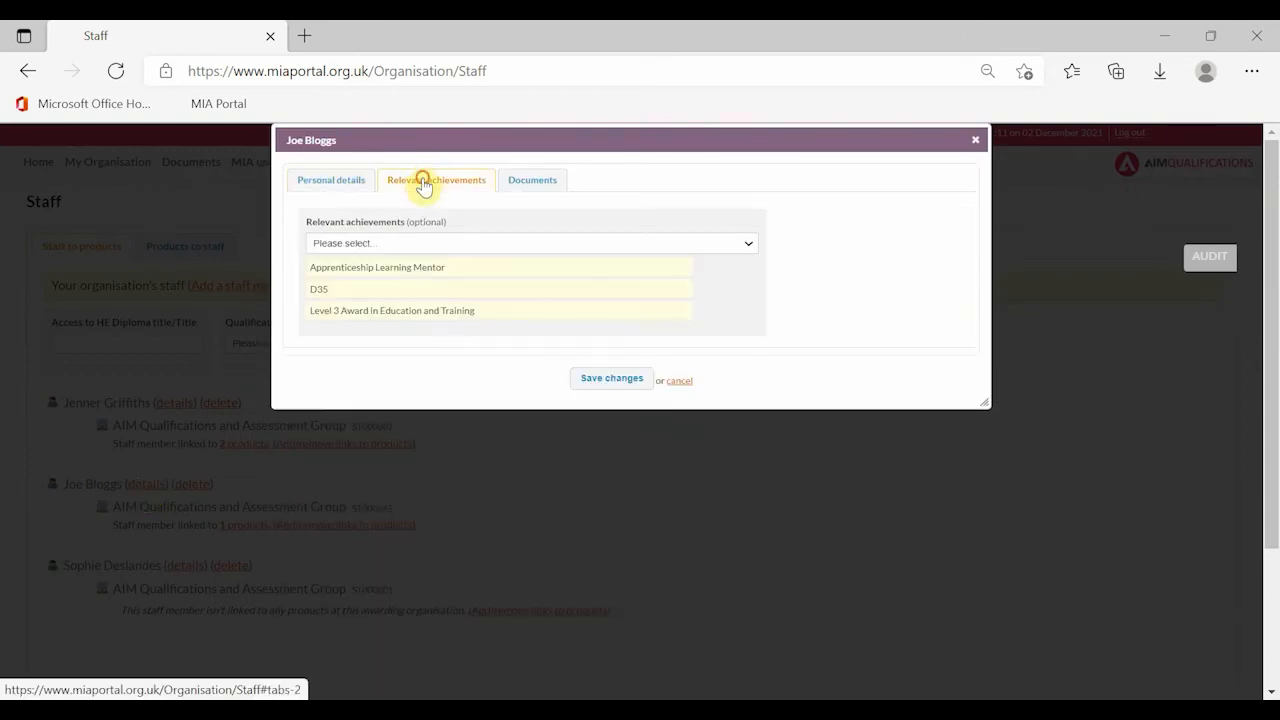
pyautogui.click(385, 243)
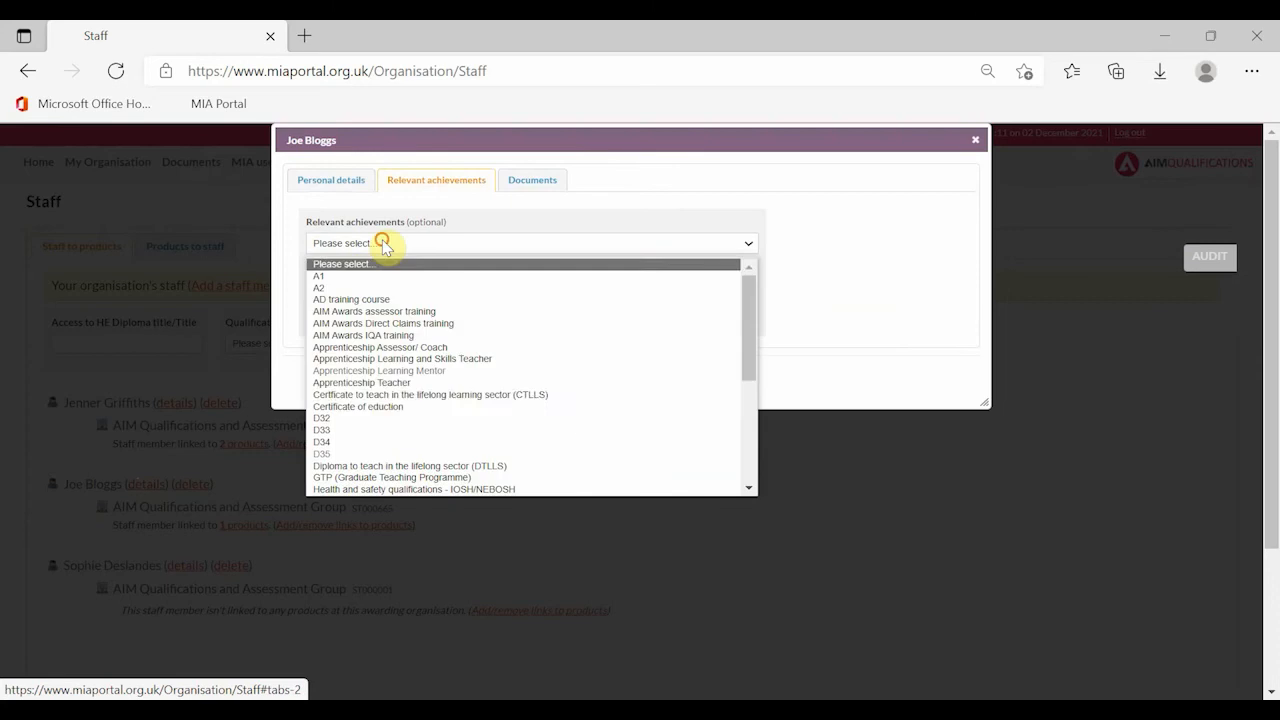
pyautogui.scroll(-2, 387, 405)
pyautogui.scroll(-3, 425, 314)
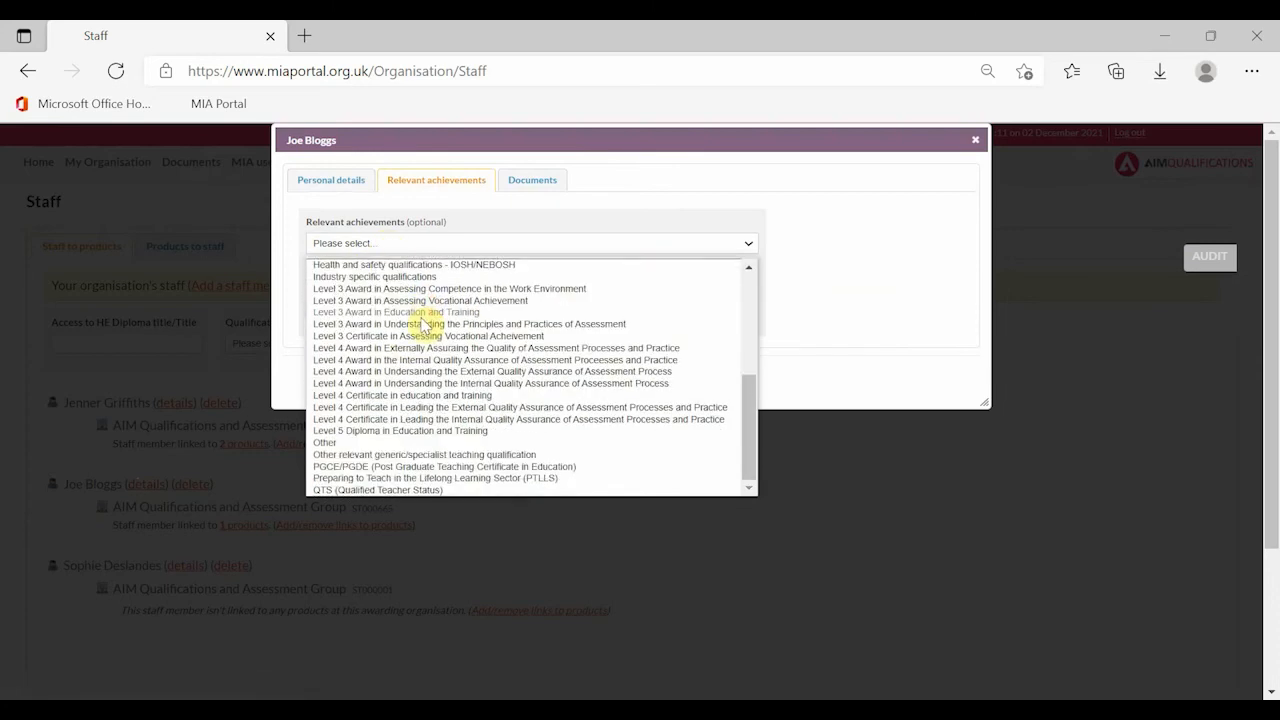
pyautogui.click(529, 190)
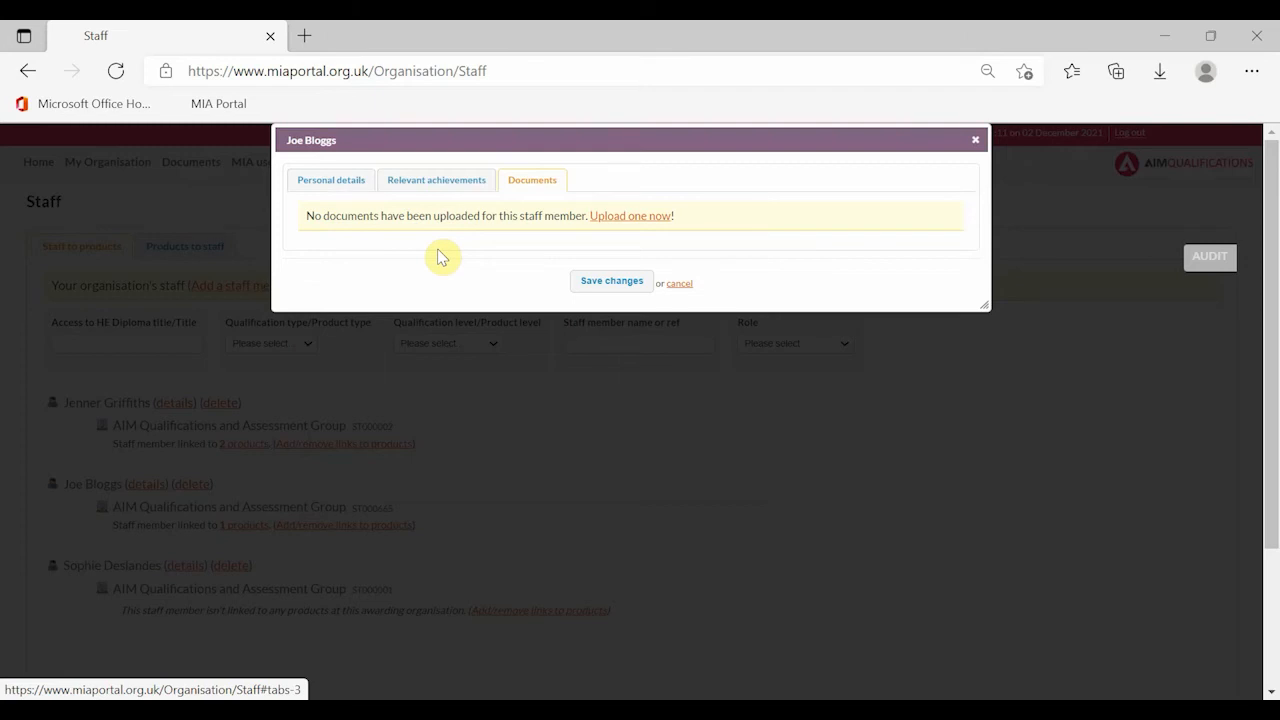
# - Abandon the document upload for the staff member and close their details dialog
pyautogui.click(436, 180)
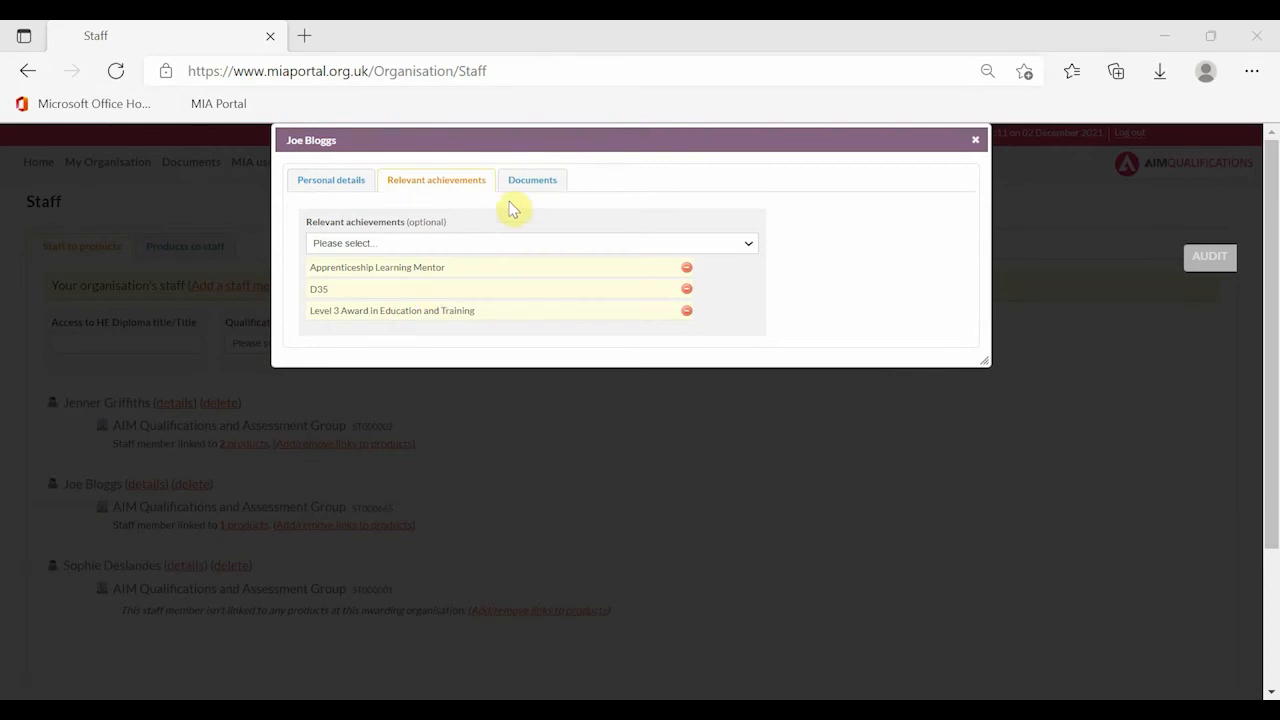
pyautogui.click(537, 180)
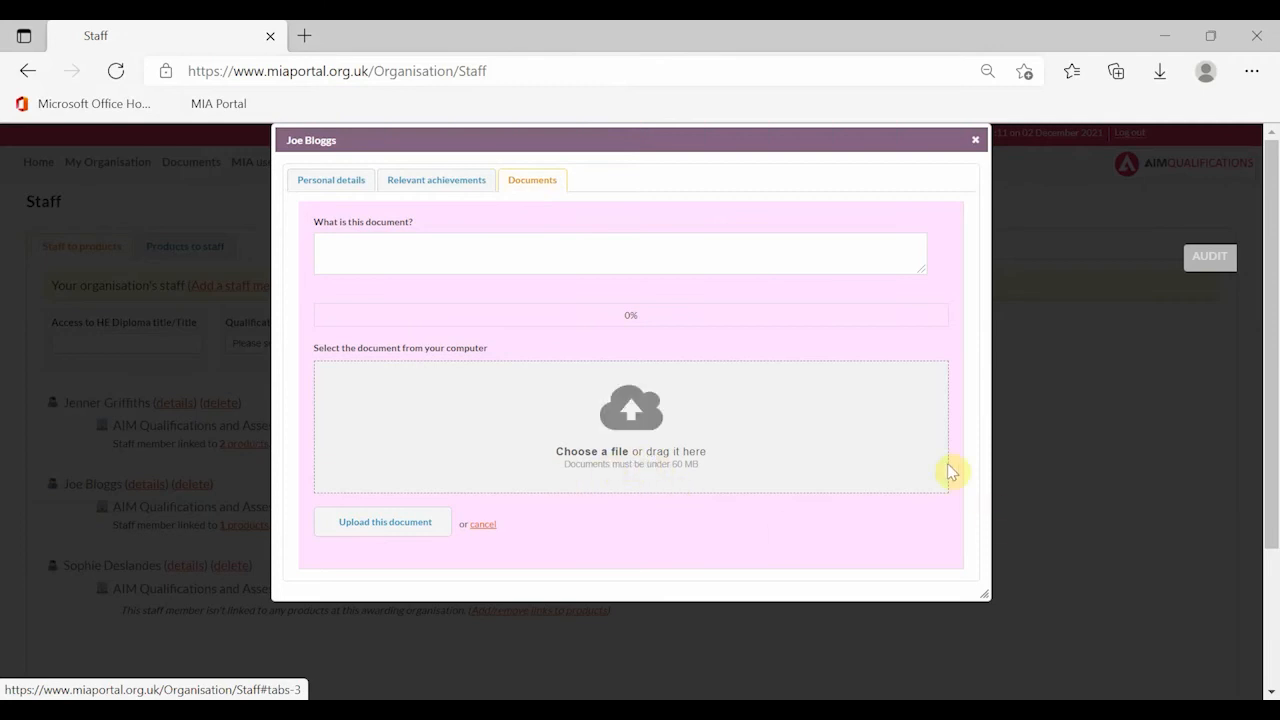
pyautogui.click(630, 438)
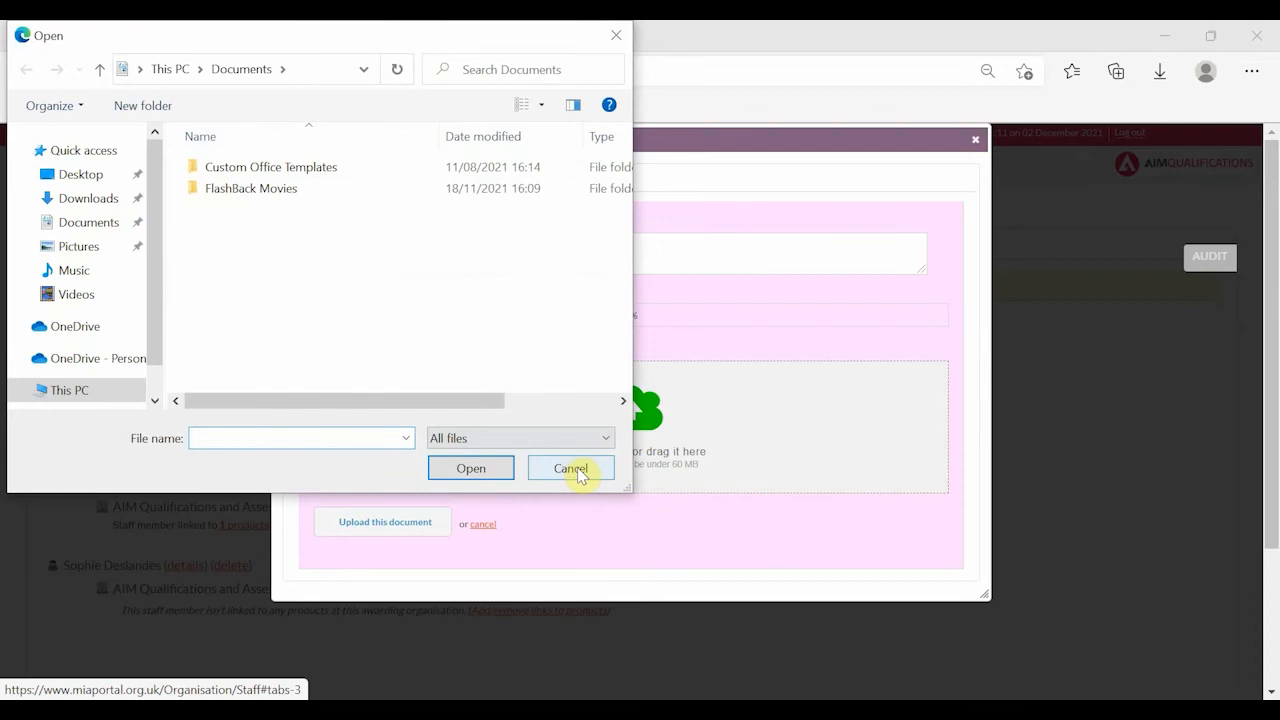
pyautogui.click(571, 468)
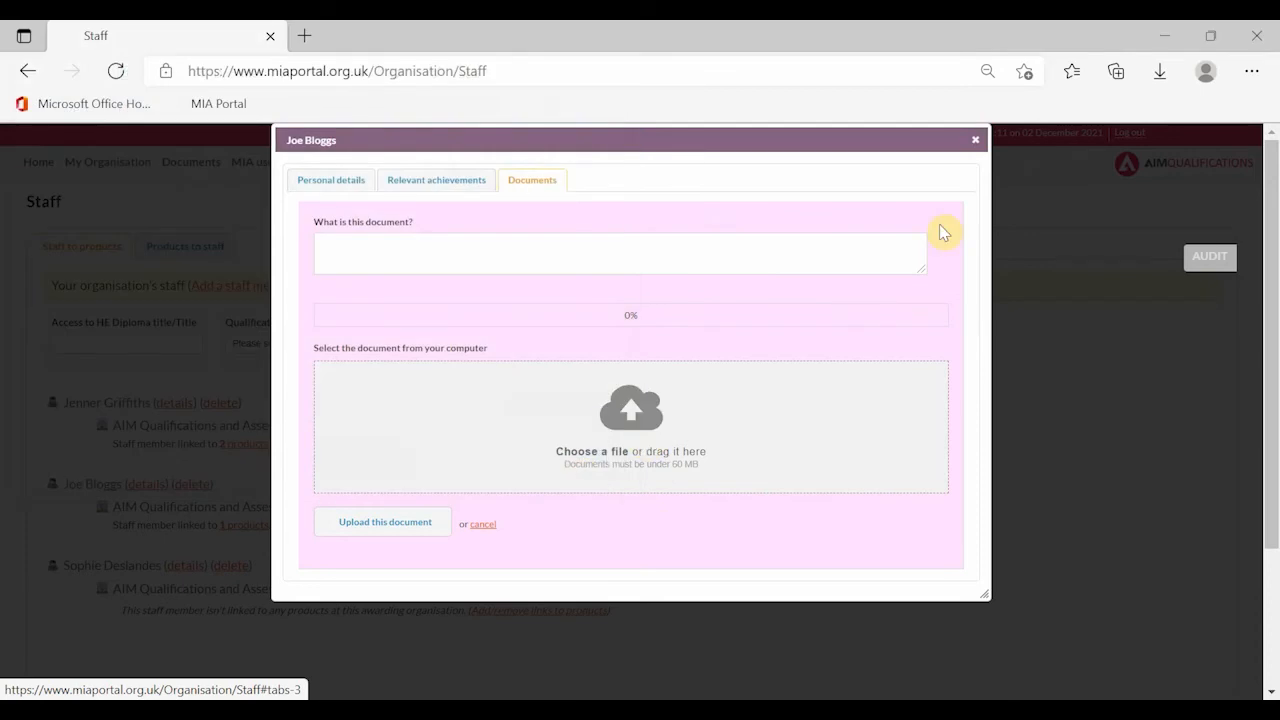
pyautogui.click(975, 145)
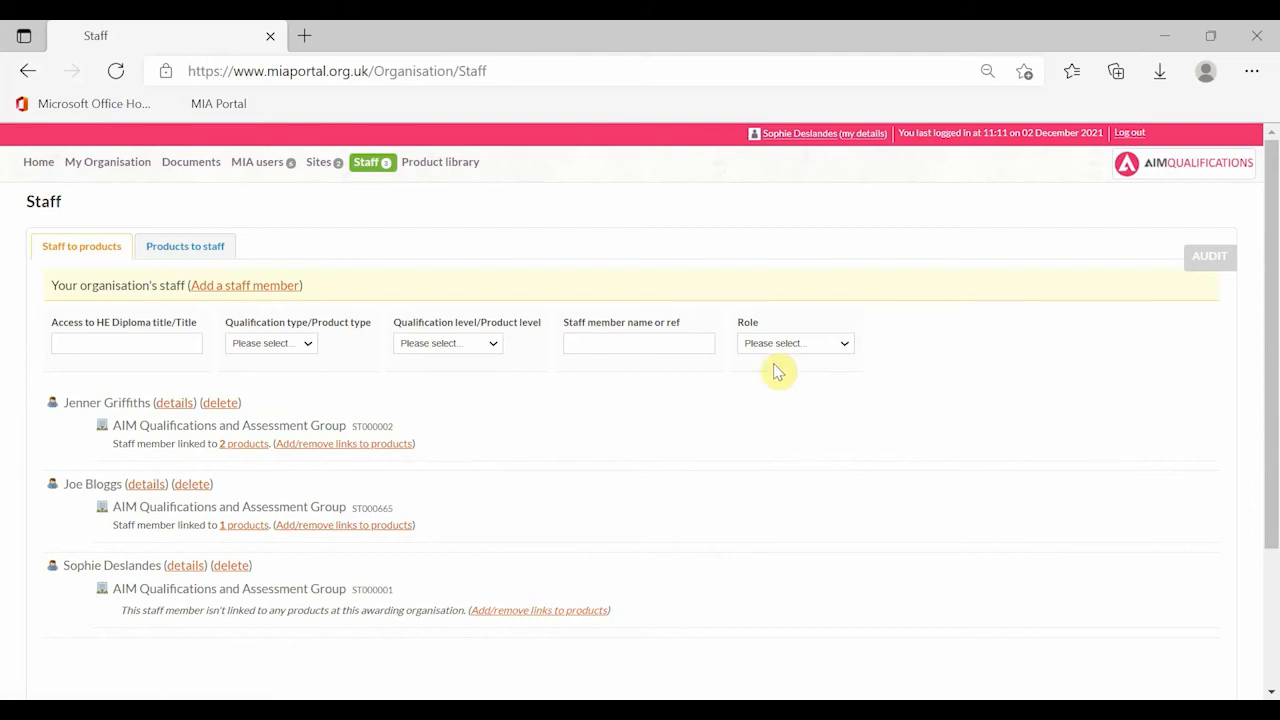
# - From Home, begin a new Qualification approval application
pyautogui.click(50, 162)
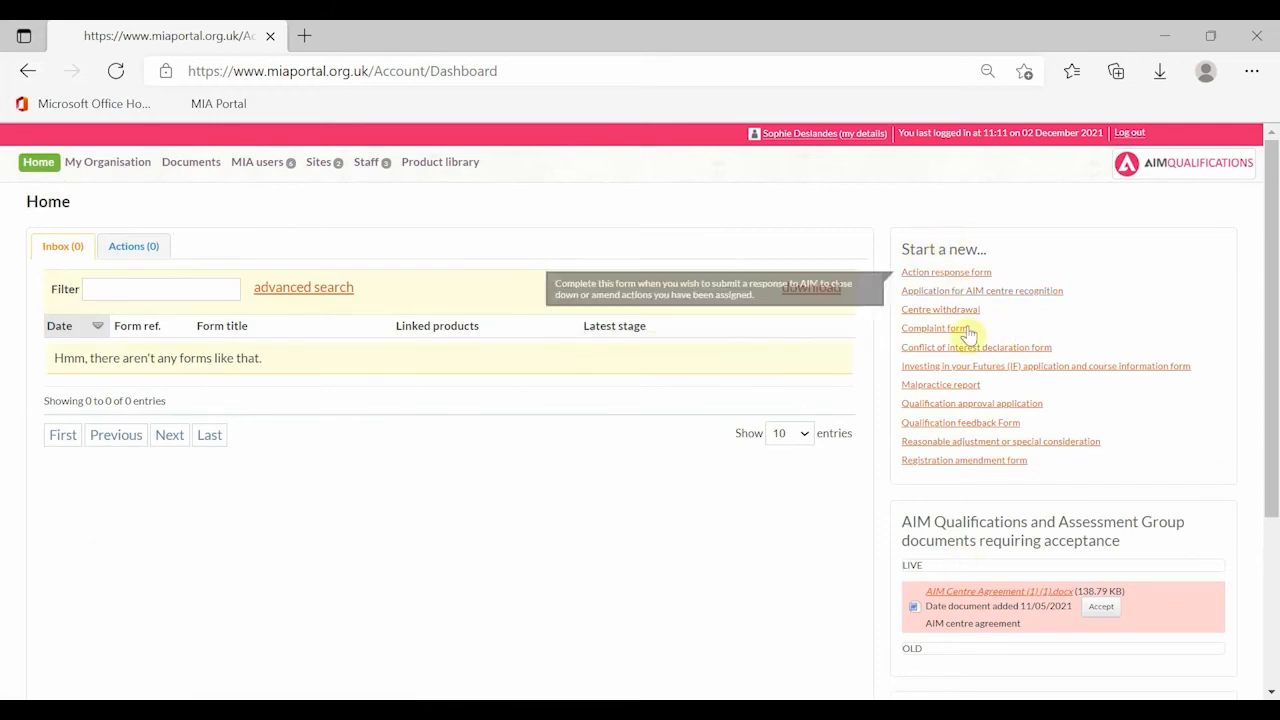
pyautogui.moveTo(990, 413)
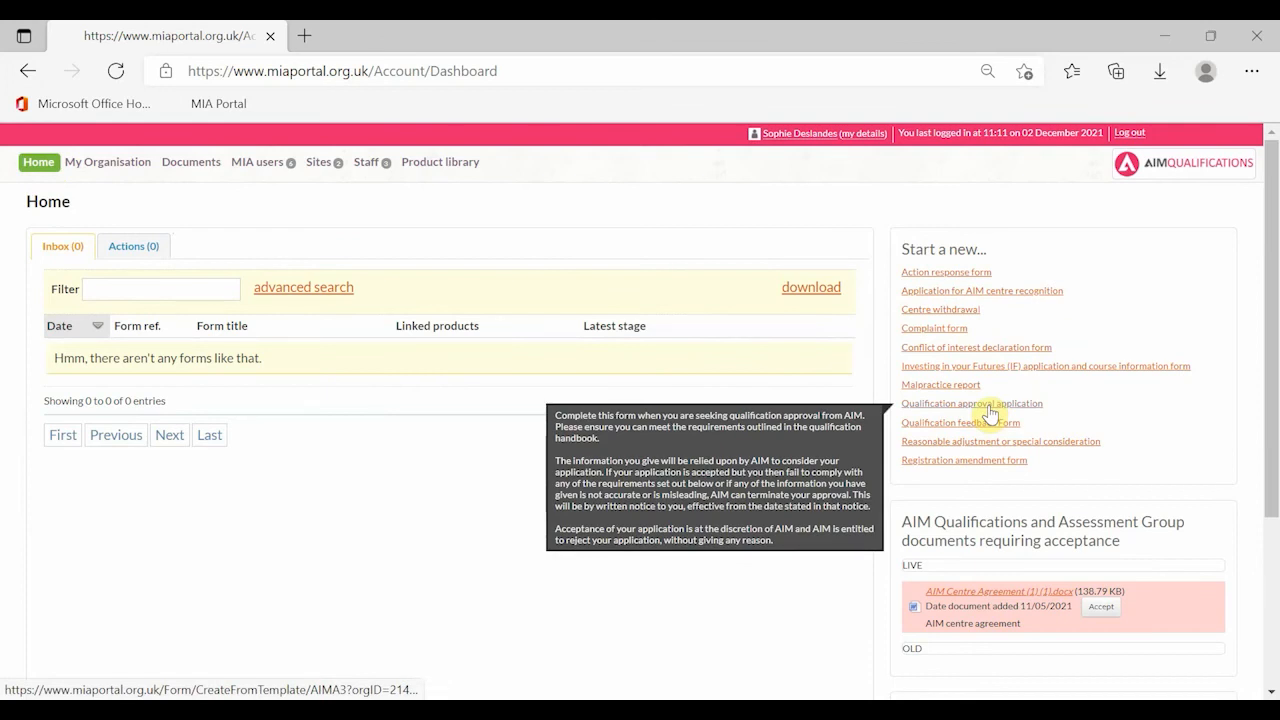
pyautogui.click(990, 413)
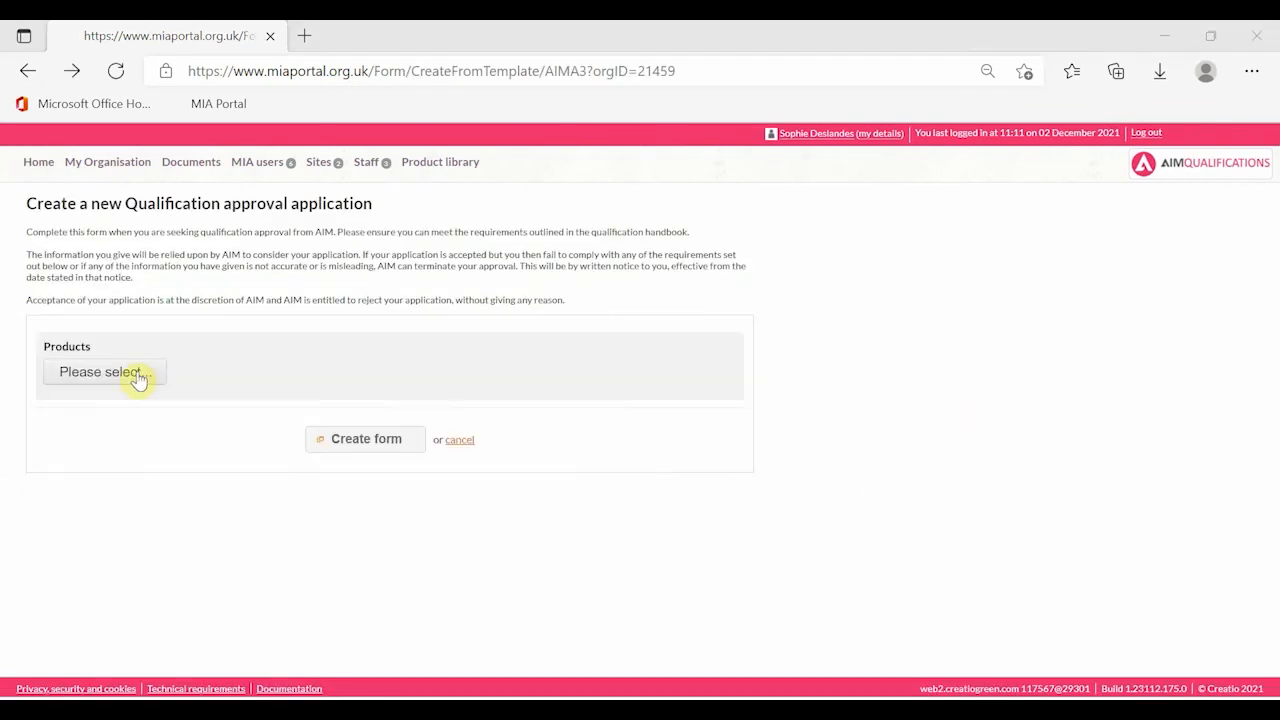
# - Pick the Level 2 Curtain Making and Soft Furnishings certificate as product and create the form
pyautogui.click(137, 376)
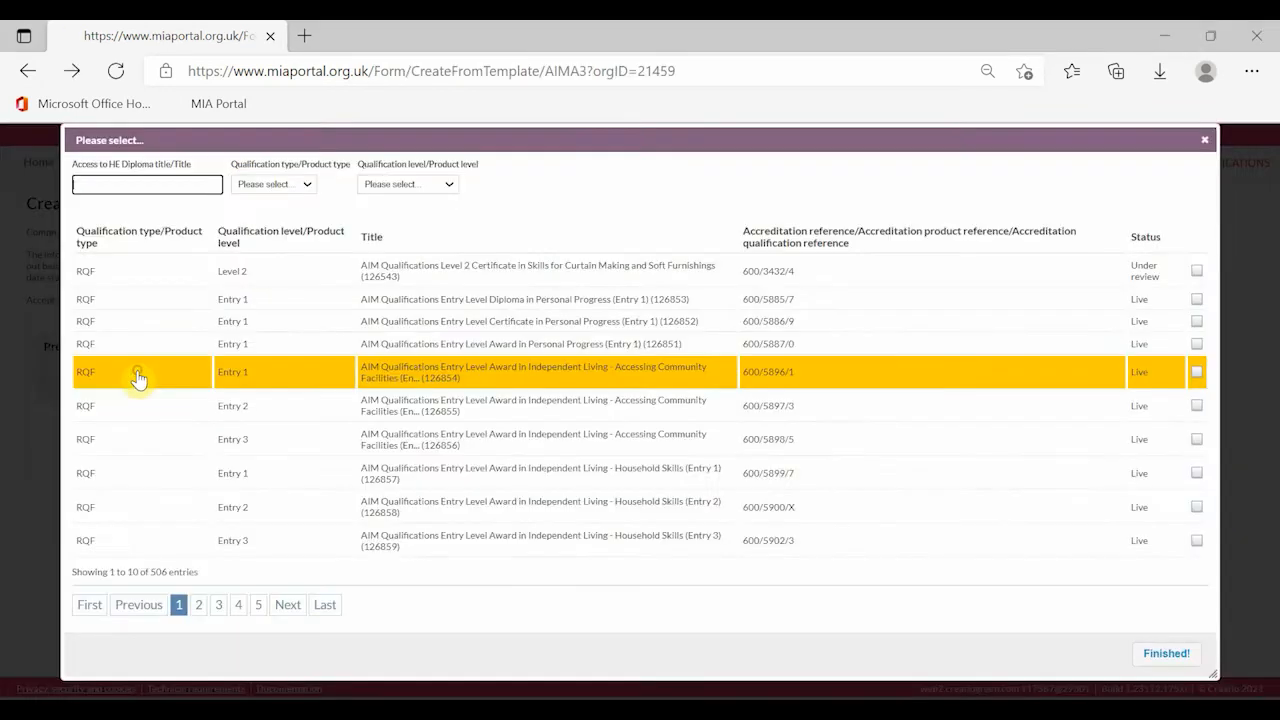
pyautogui.click(476, 284)
pyautogui.click(1180, 654)
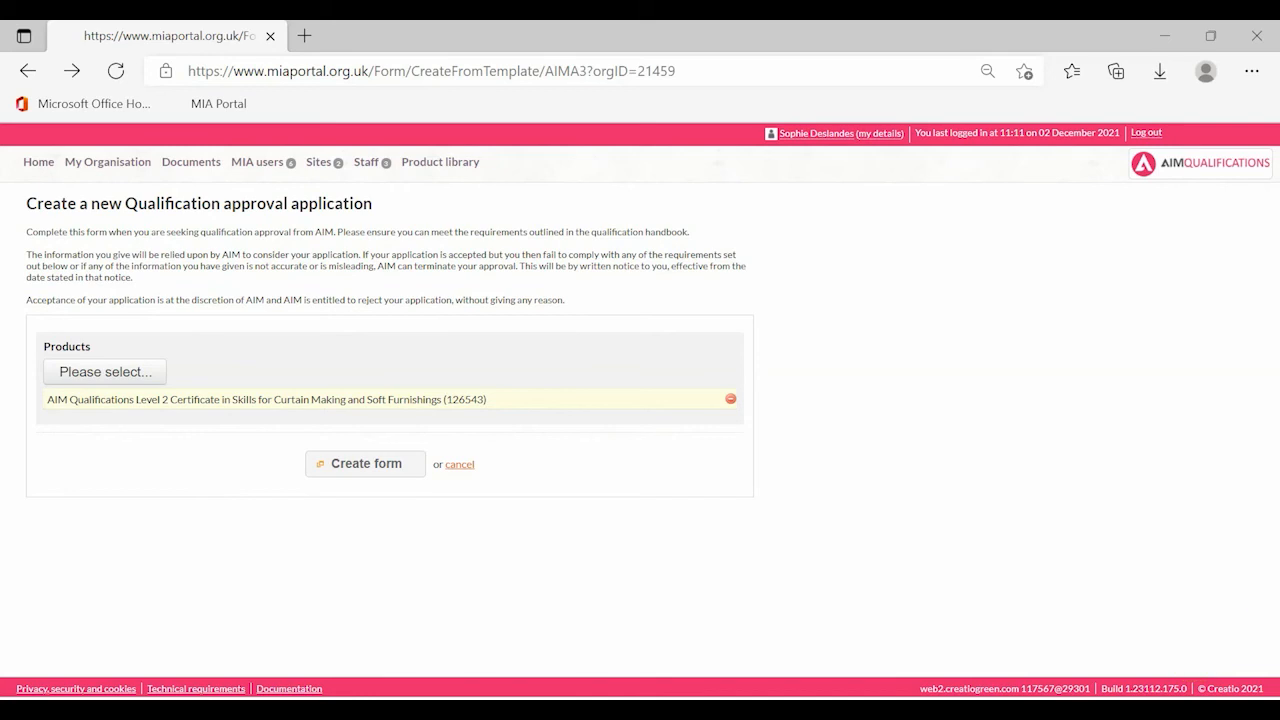
pyautogui.click(388, 470)
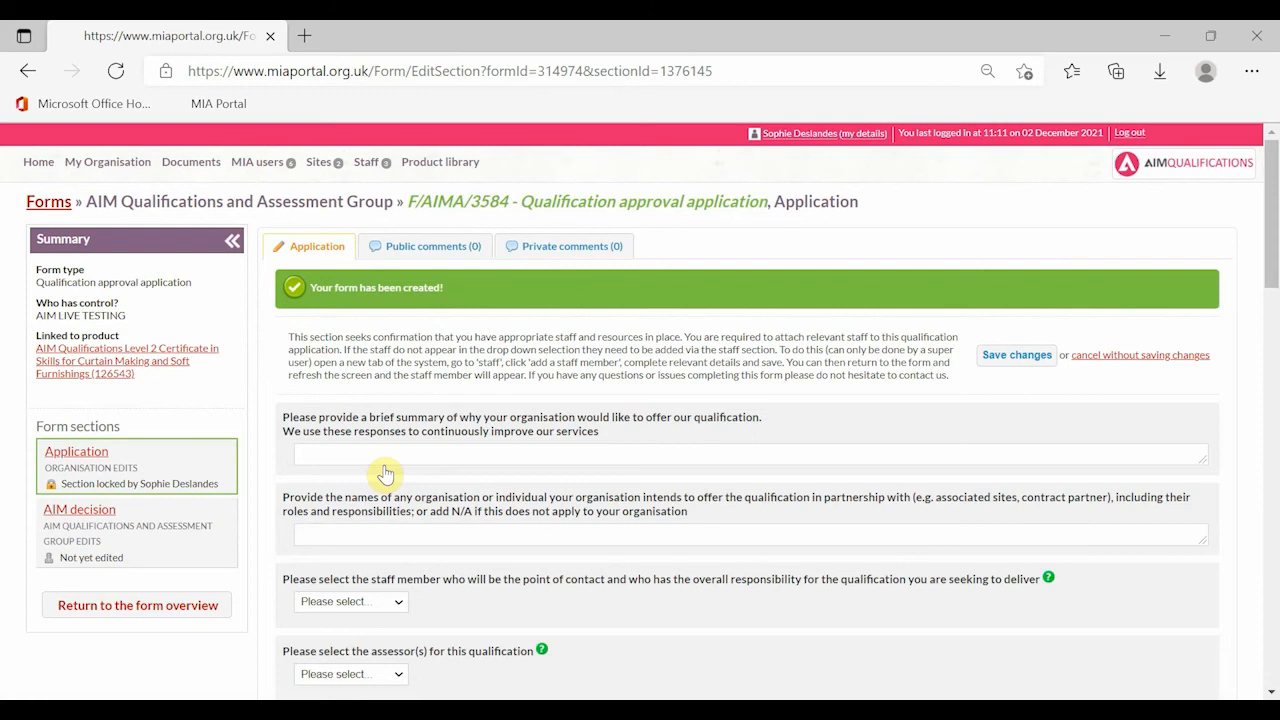
# - Answer the first two questions ('test', 'Nest') and choose the contact, assessor and internal verifier
pyautogui.scroll(-3, 457, 408)
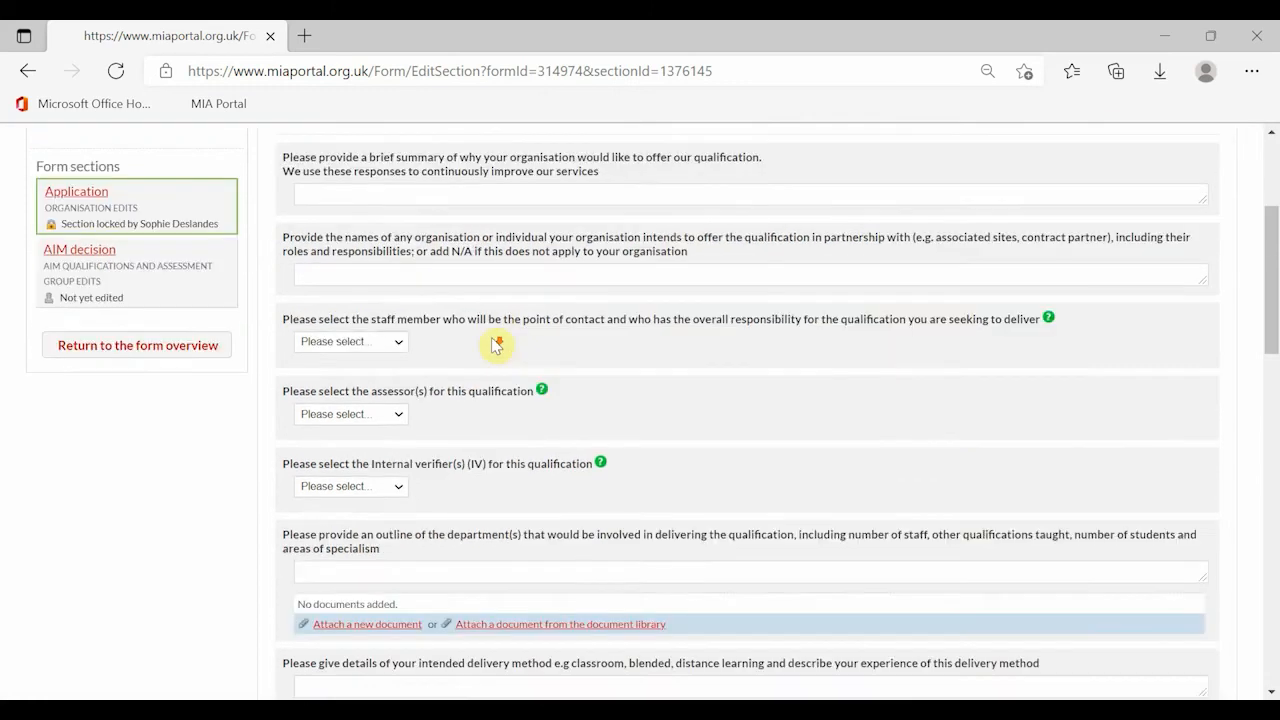
pyautogui.click(407, 191)
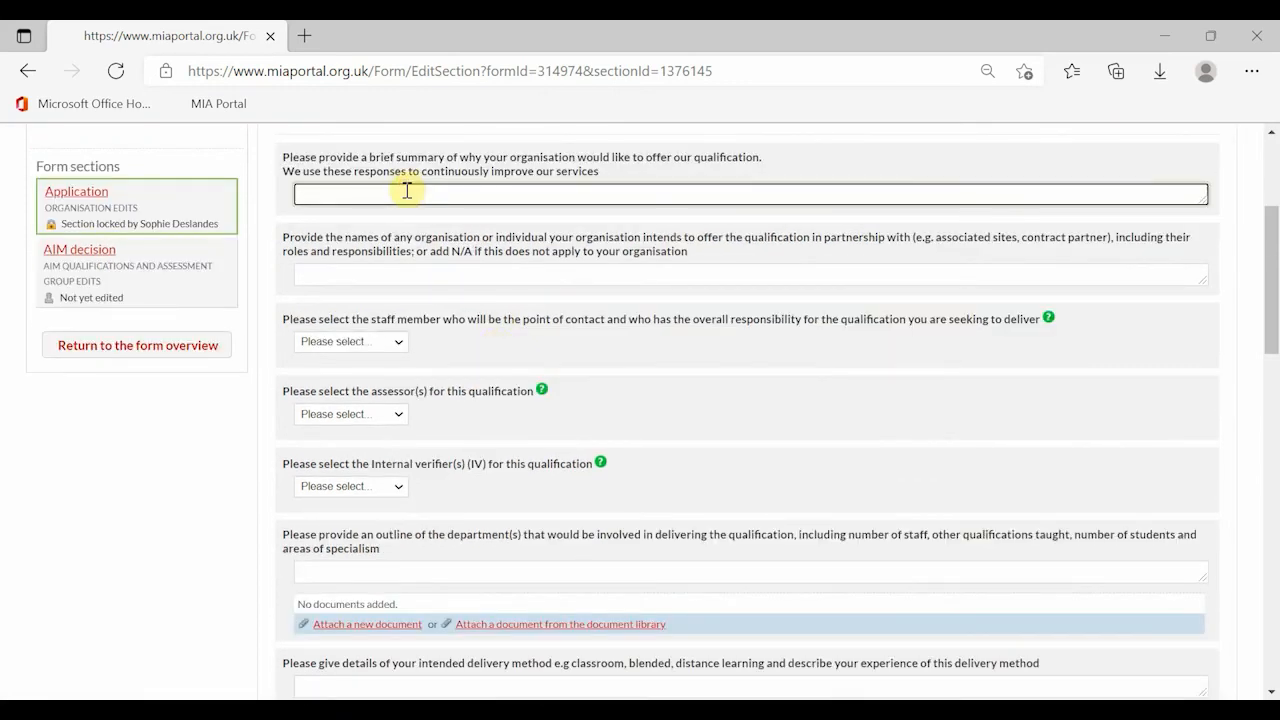
pyautogui.write('test')
pyautogui.click(422, 268)
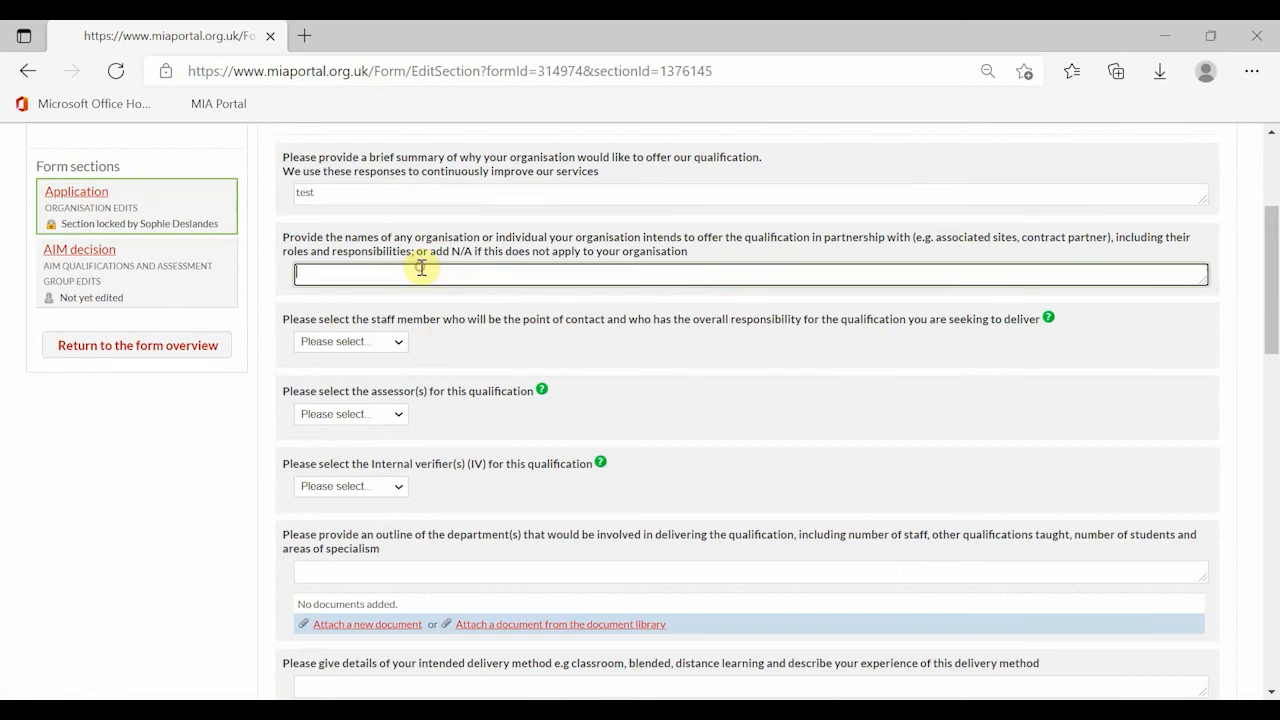
pyautogui.write('Nest')
pyautogui.click(366, 342)
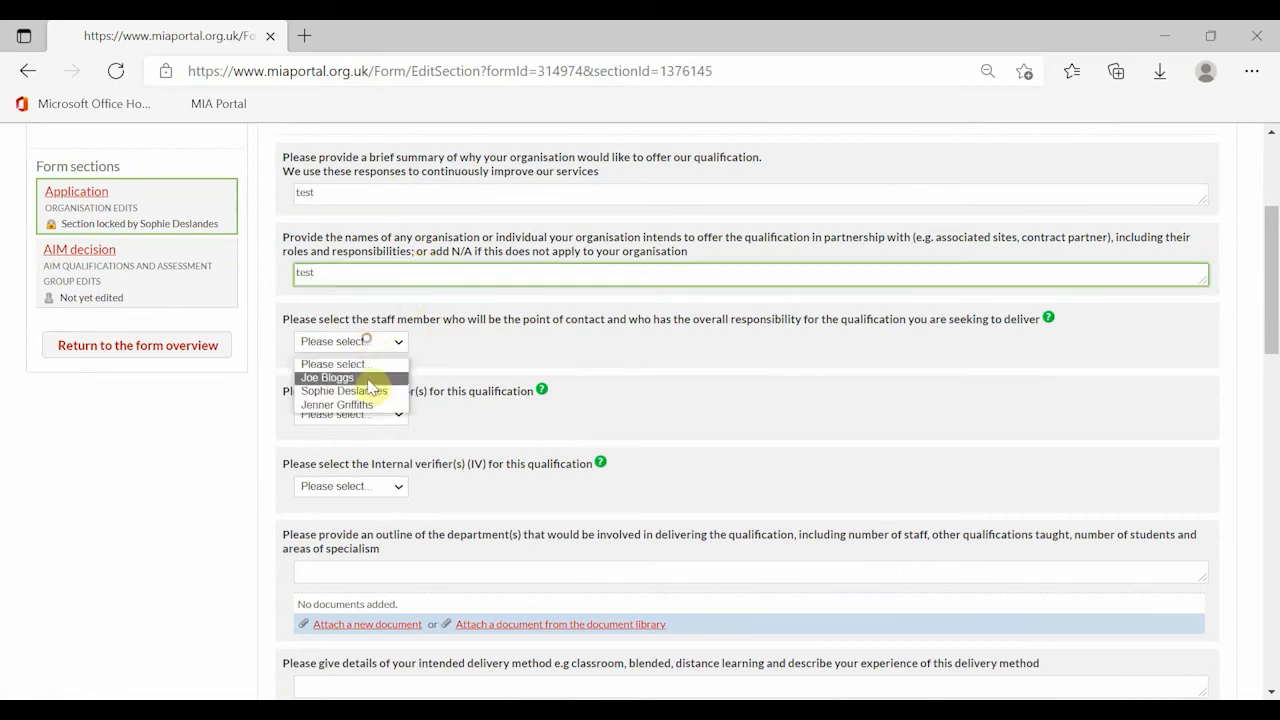
pyautogui.click(335, 374)
pyautogui.click(362, 440)
pyautogui.click(365, 475)
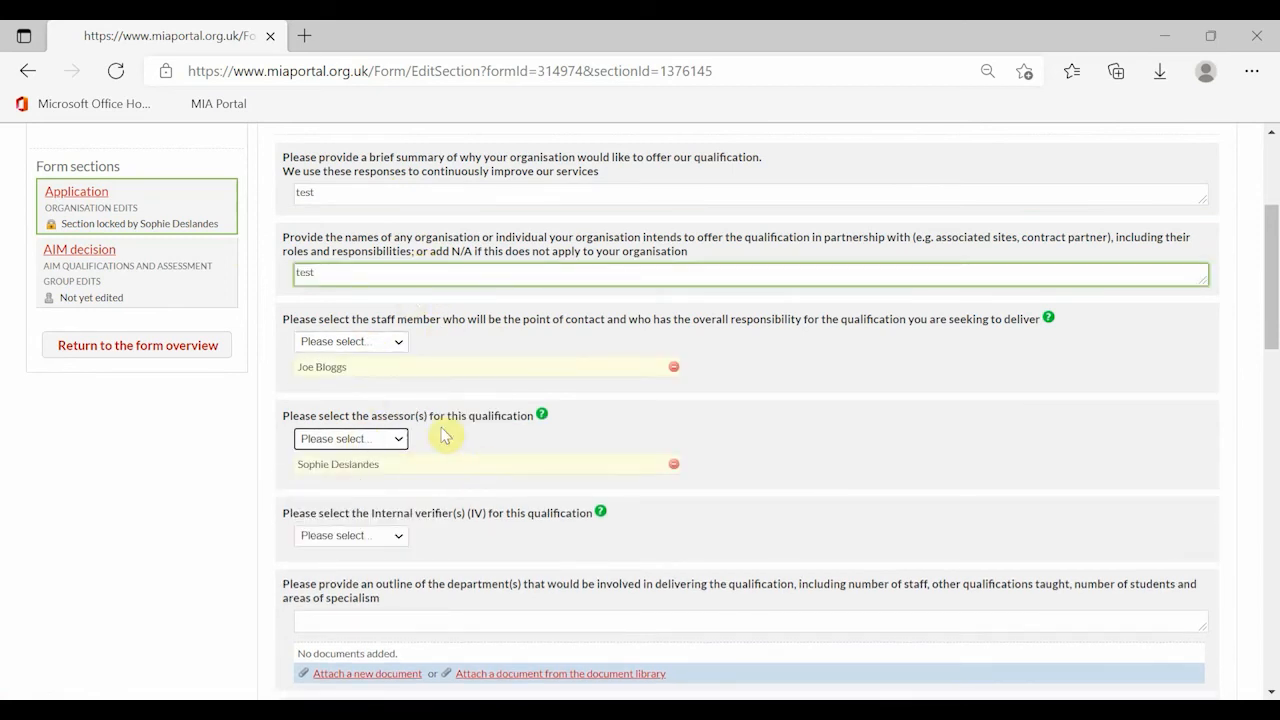
pyautogui.click(400, 537)
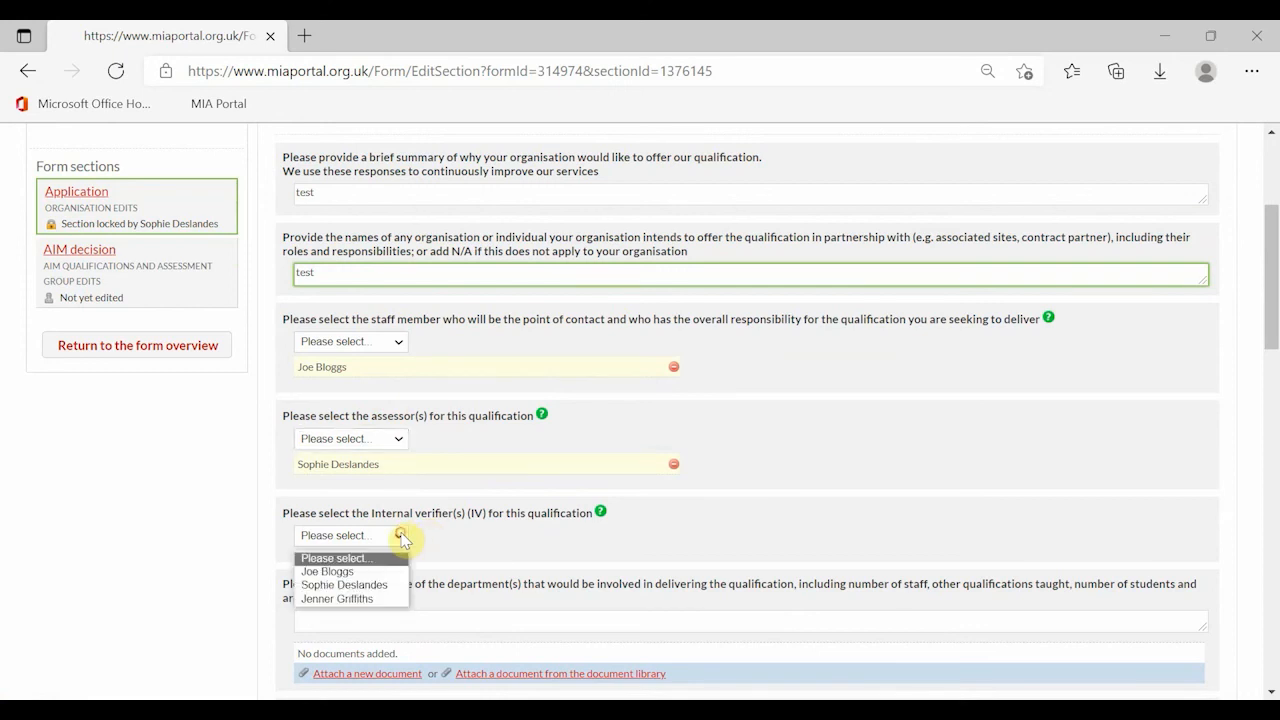
pyautogui.click(355, 601)
# - Answer 'test' for department, delivery, assessment, tutors, resources, exam policy and industry questions
pyautogui.scroll(-1, 450, 410)
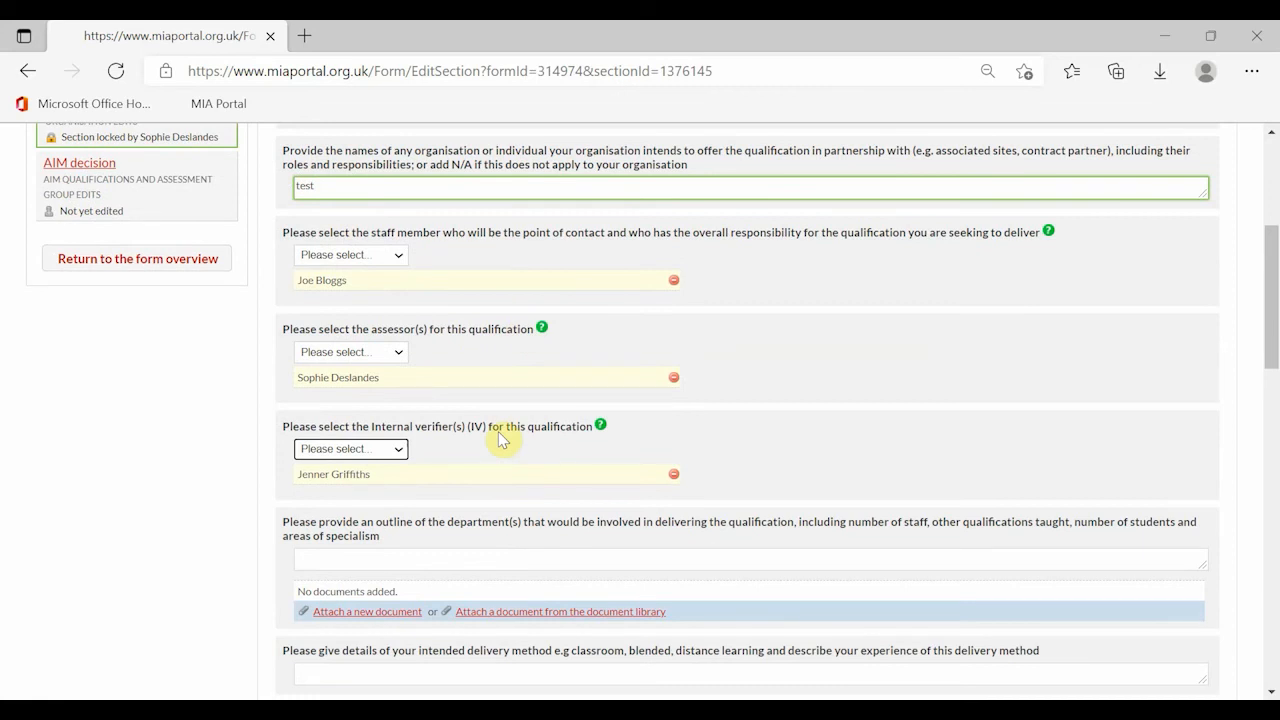
pyautogui.scroll(-1, 480, 465)
pyautogui.click(446, 474)
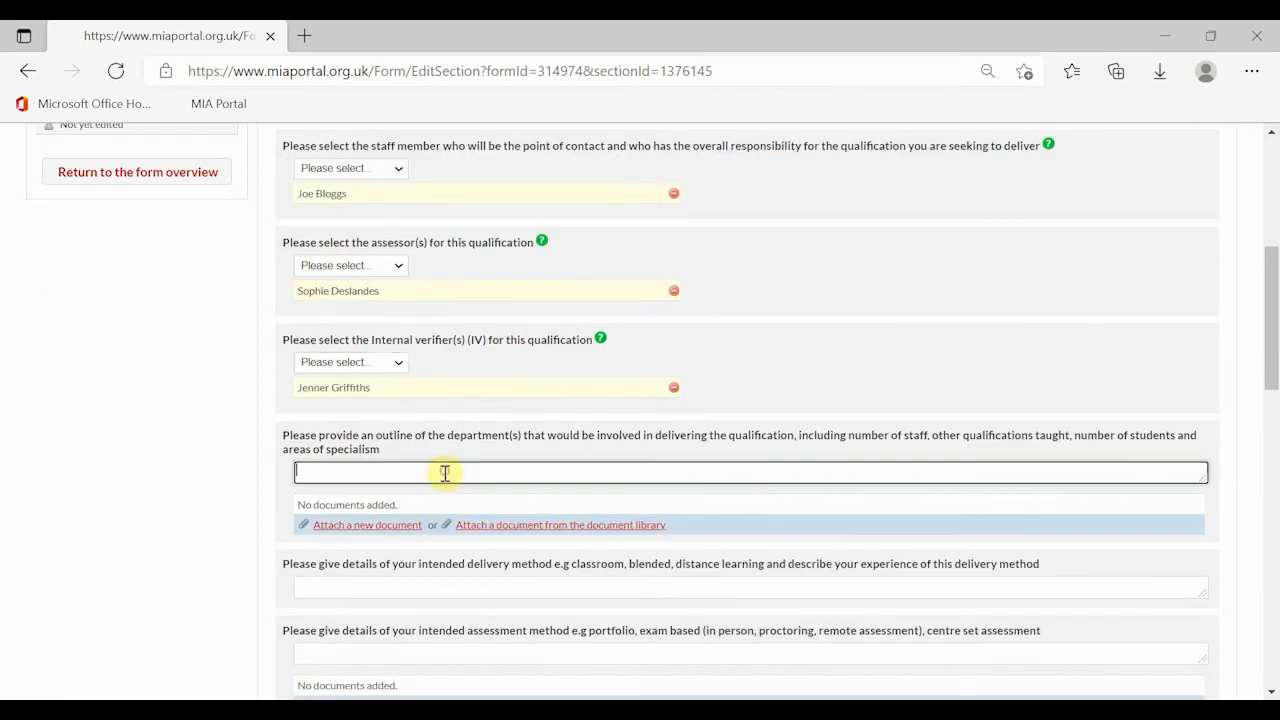
pyautogui.write('test')
pyautogui.scroll(-1, 429, 560)
pyautogui.click(405, 502)
pyautogui.write('test')
pyautogui.scroll(-1, 390, 500)
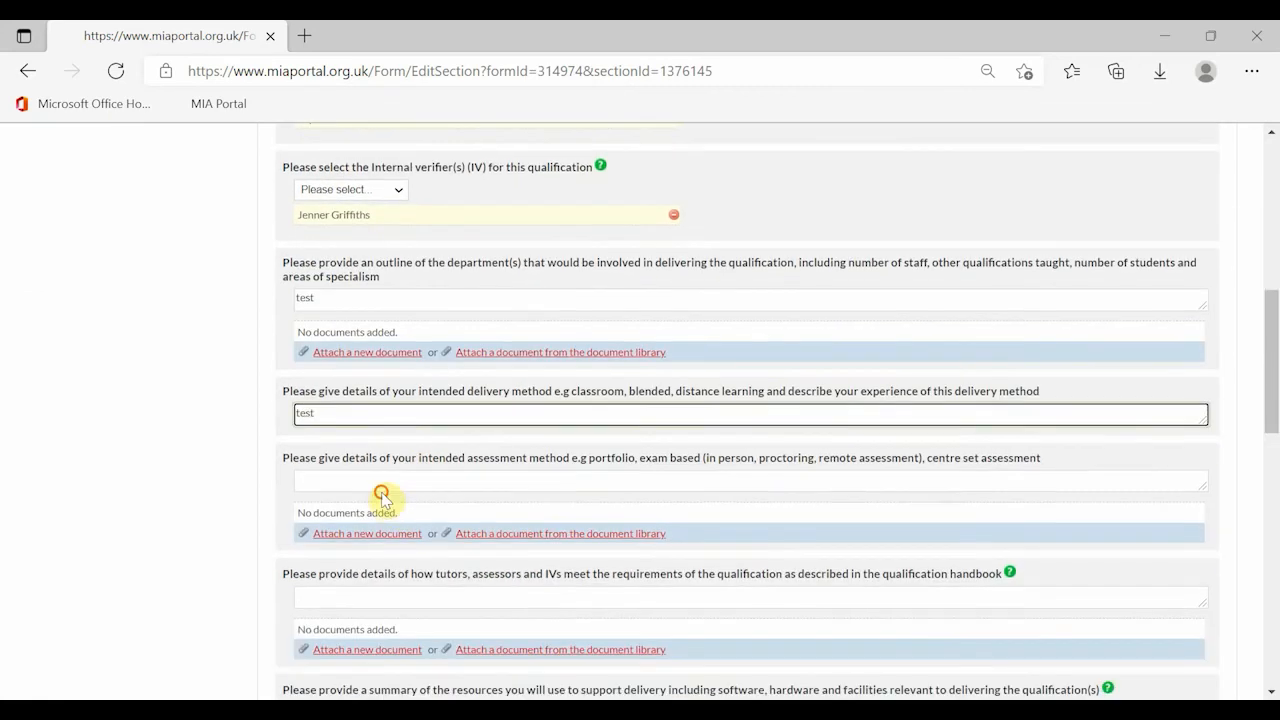
pyautogui.click(380, 480)
pyautogui.write('test')
pyautogui.scroll(-1, 385, 490)
pyautogui.click(386, 505)
pyautogui.write('test')
pyautogui.scroll(-1, 386, 506)
pyautogui.click(391, 534)
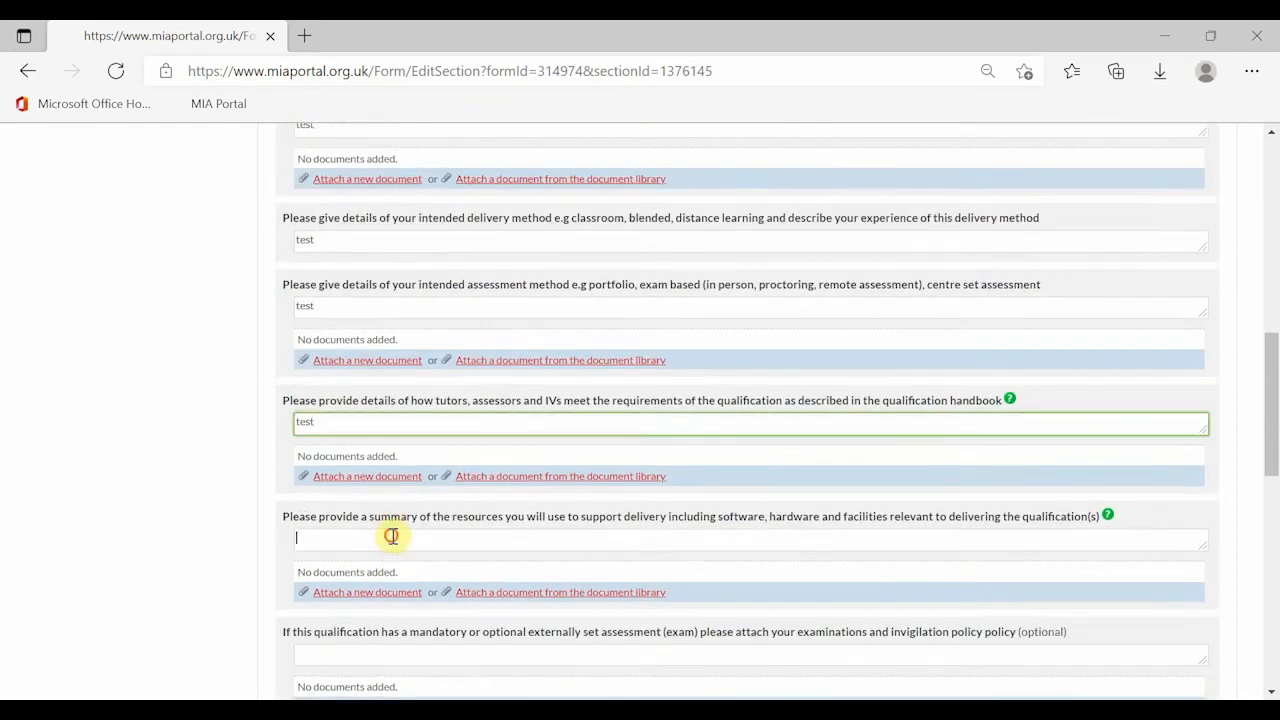
pyautogui.write('test')
pyautogui.scroll(-2, 391, 534)
pyautogui.click(367, 479)
pyautogui.write('test')
pyautogui.scroll(-2, 367, 479)
pyautogui.click(366, 463)
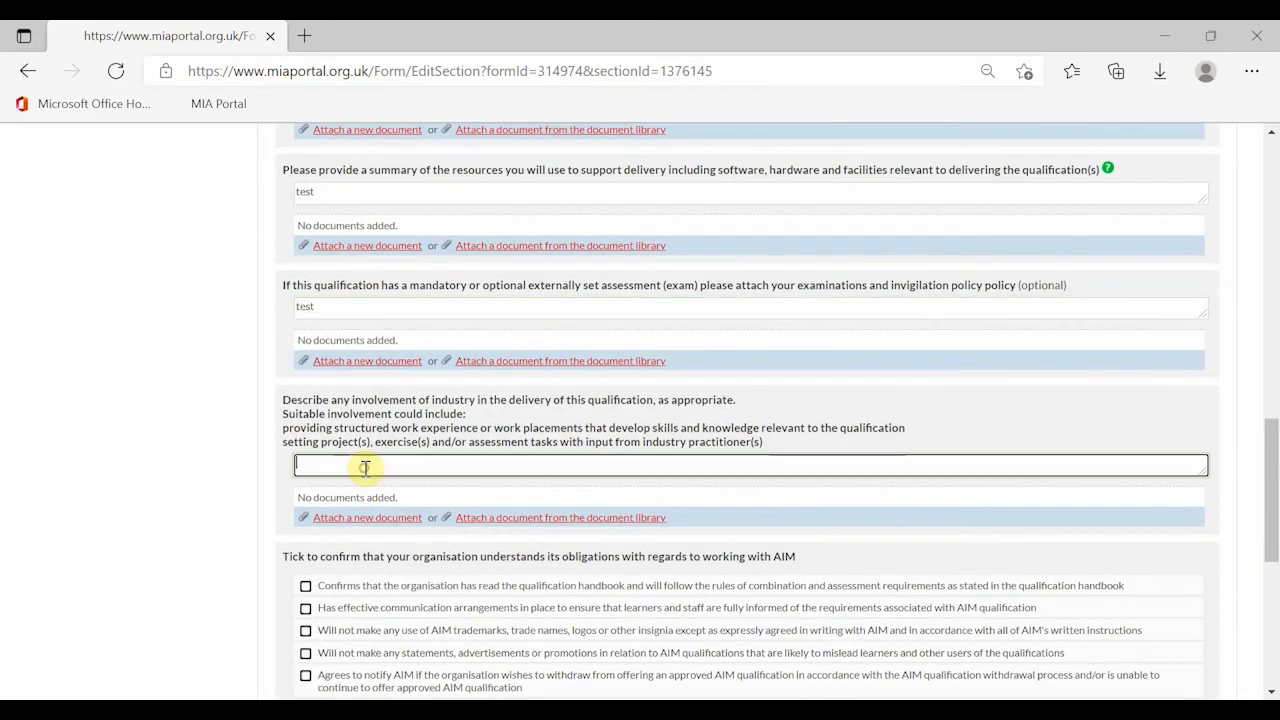
pyautogui.write('test')
# - Tick the handbook, communication, trademark and withdrawal/compliance obligation checkboxes
pyautogui.scroll(-2, 390, 445)
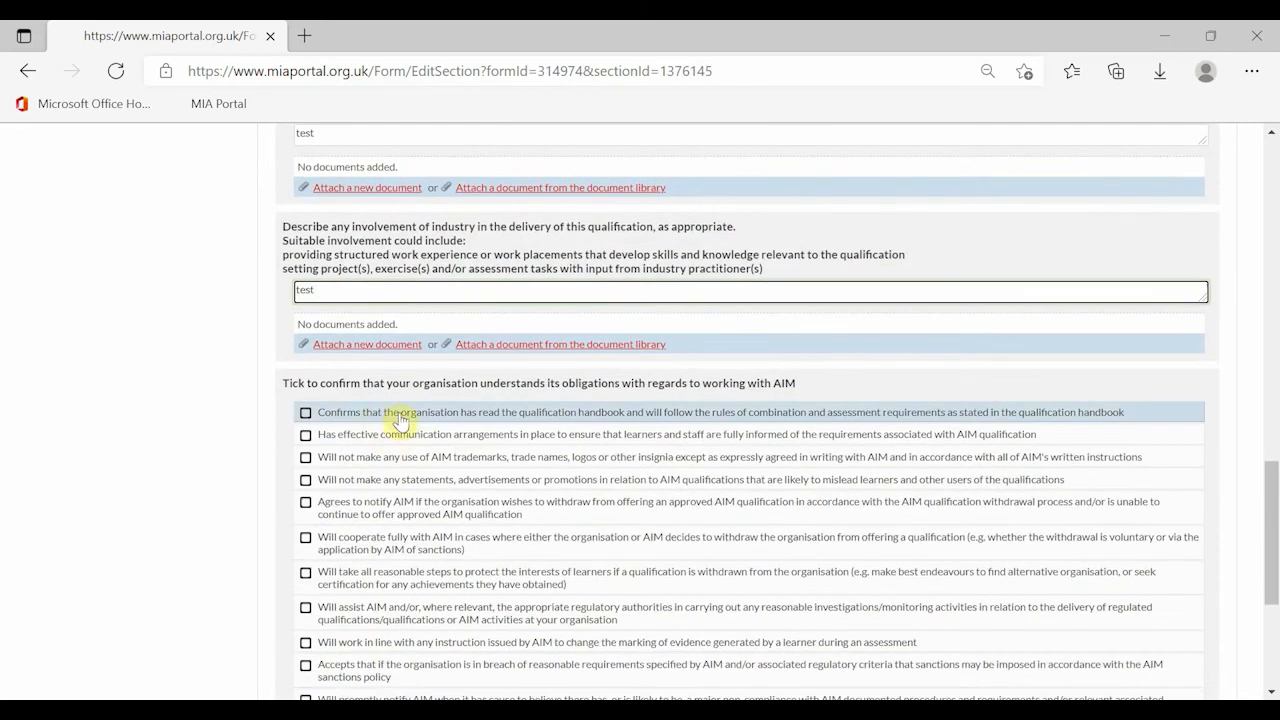
pyautogui.click(405, 415)
pyautogui.click(400, 434)
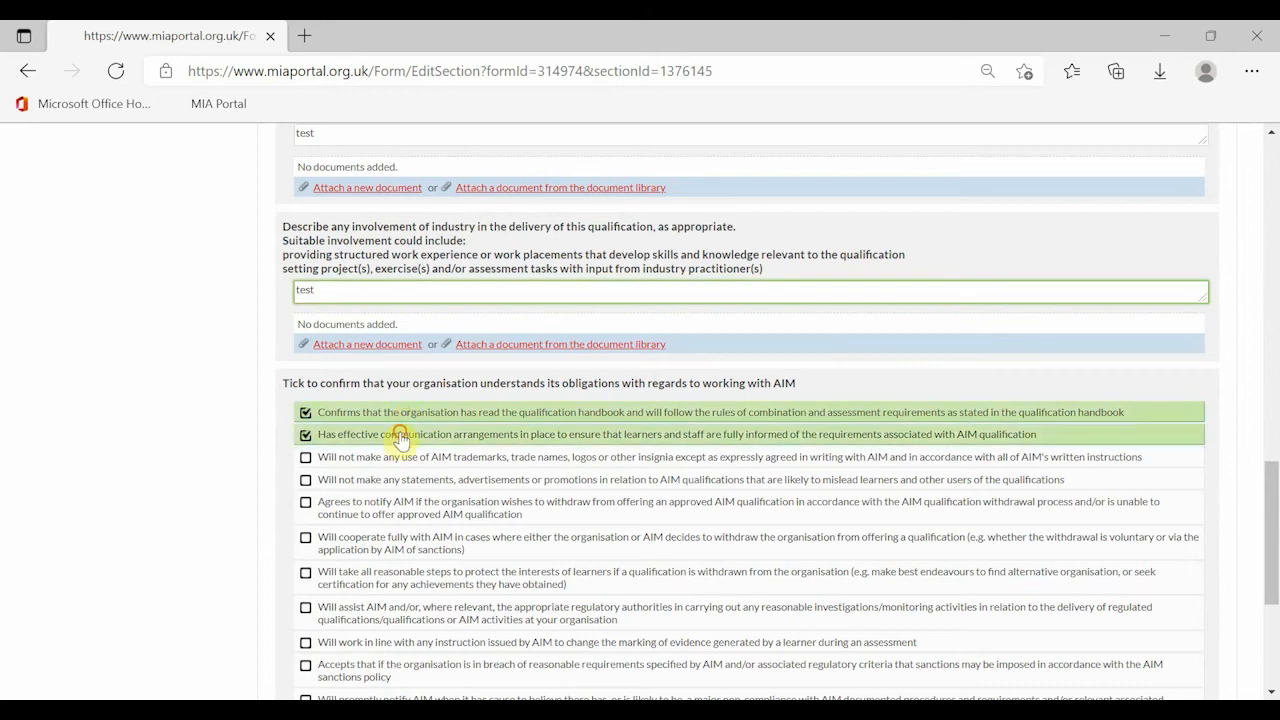
pyautogui.click(398, 456)
pyautogui.click(390, 484)
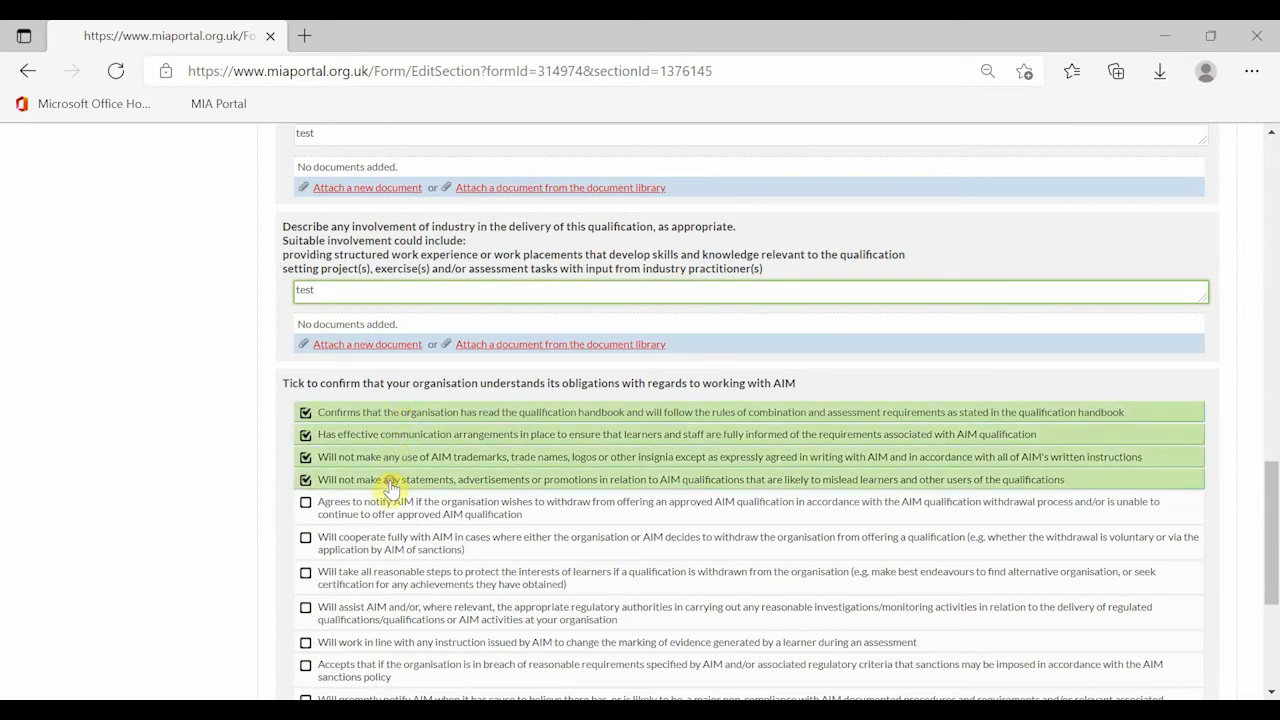
pyautogui.scroll(-2, 395, 460)
pyautogui.click(352, 336)
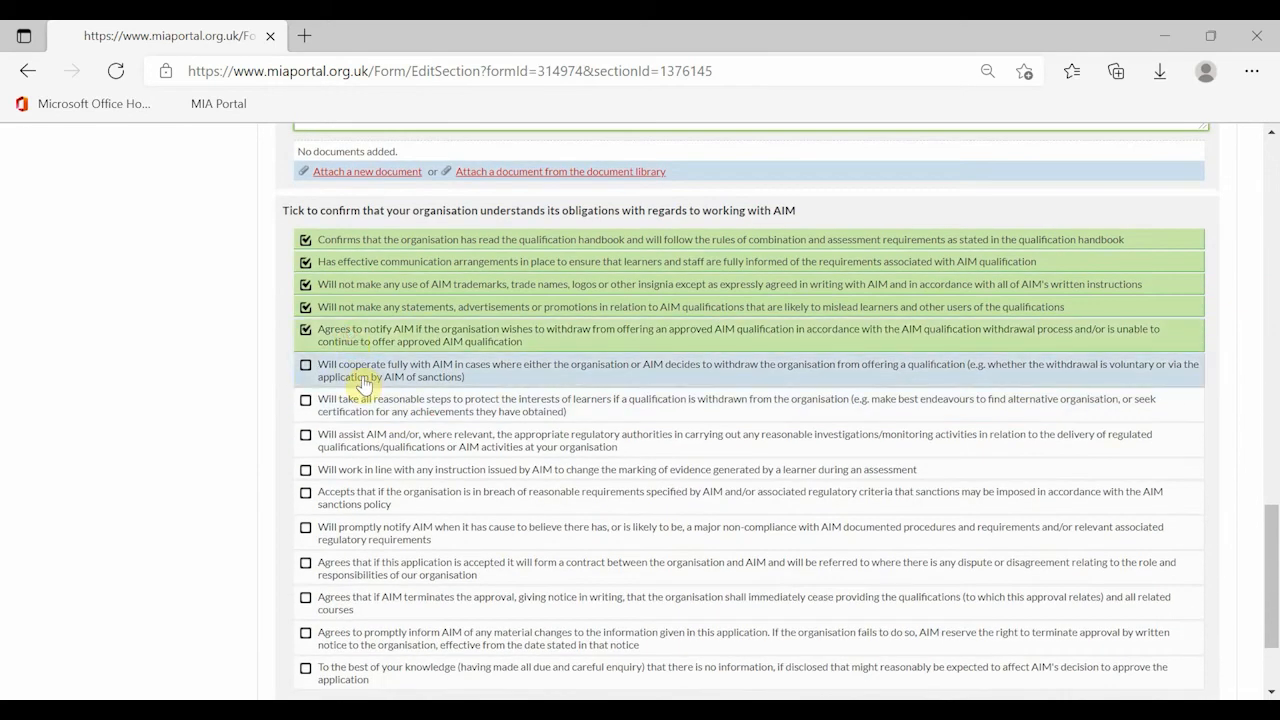
pyautogui.click(363, 372)
pyautogui.click(366, 407)
pyautogui.click(360, 452)
pyautogui.click(364, 472)
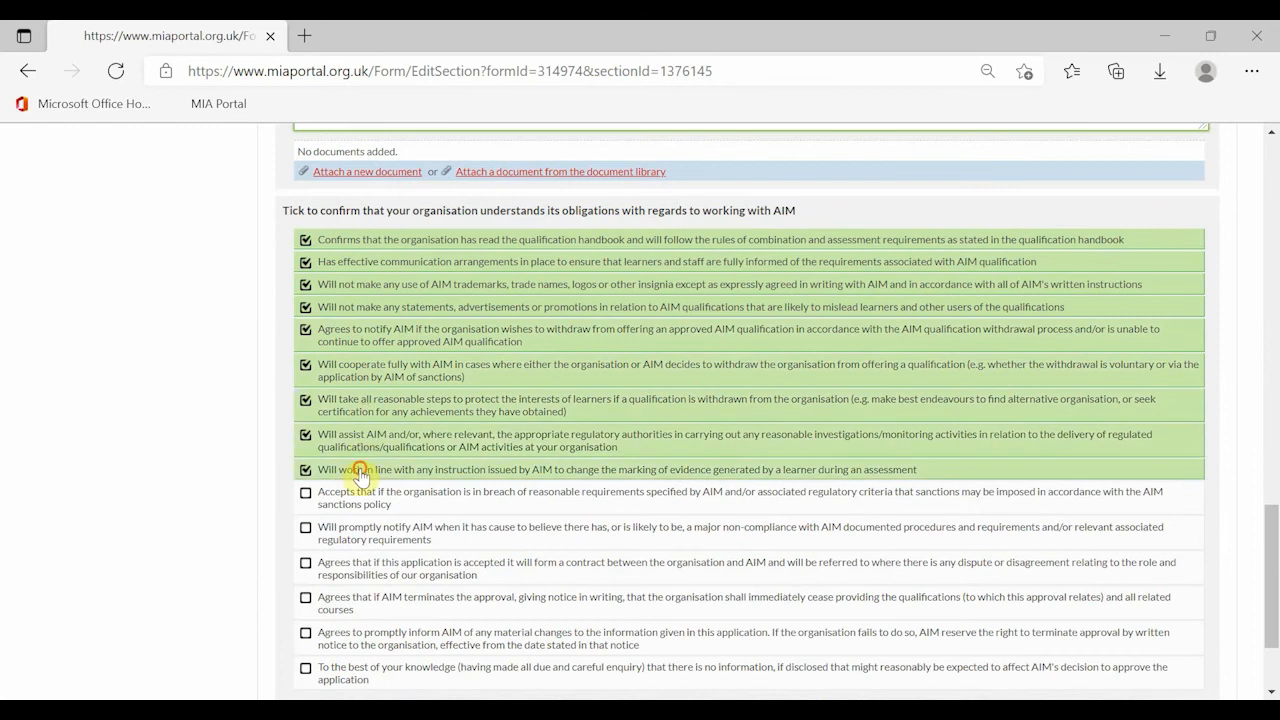
pyautogui.click(355, 494)
pyautogui.click(350, 527)
# - Tick the contract, termination, disclosure and staff-records declarations and save the section
pyautogui.scroll(-2, 395, 420)
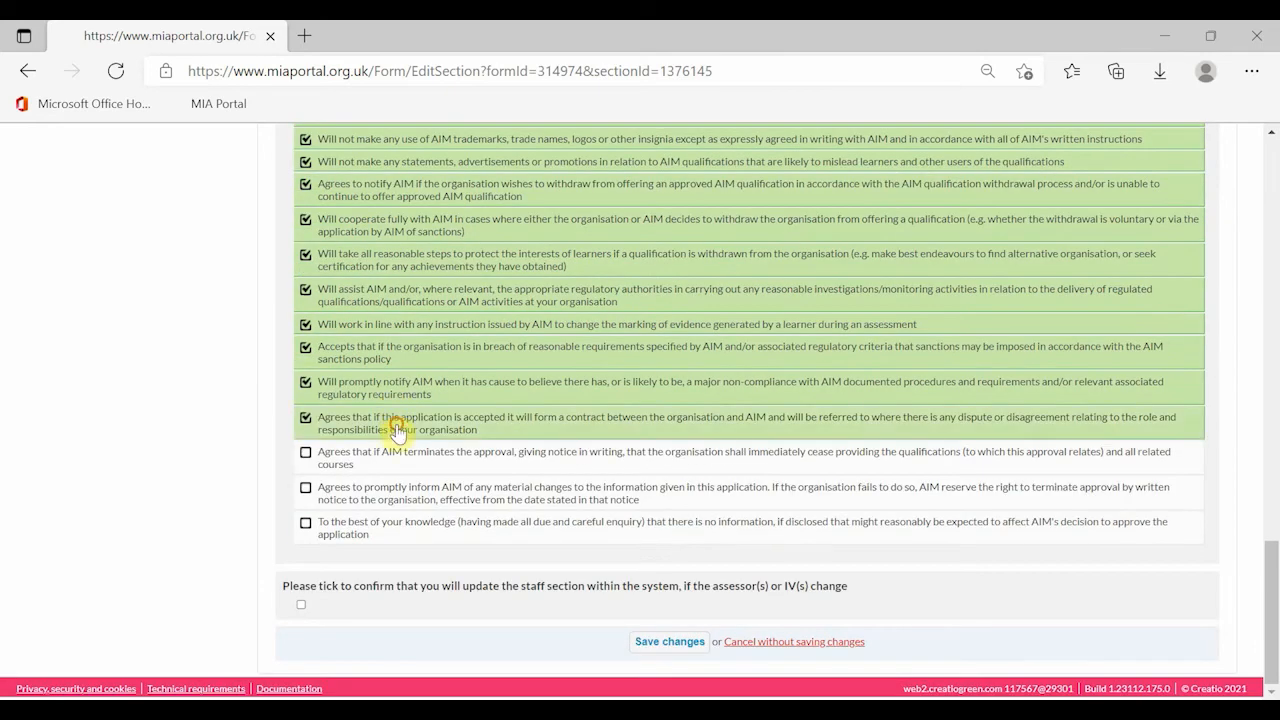
pyautogui.click(395, 425)
pyautogui.click(394, 458)
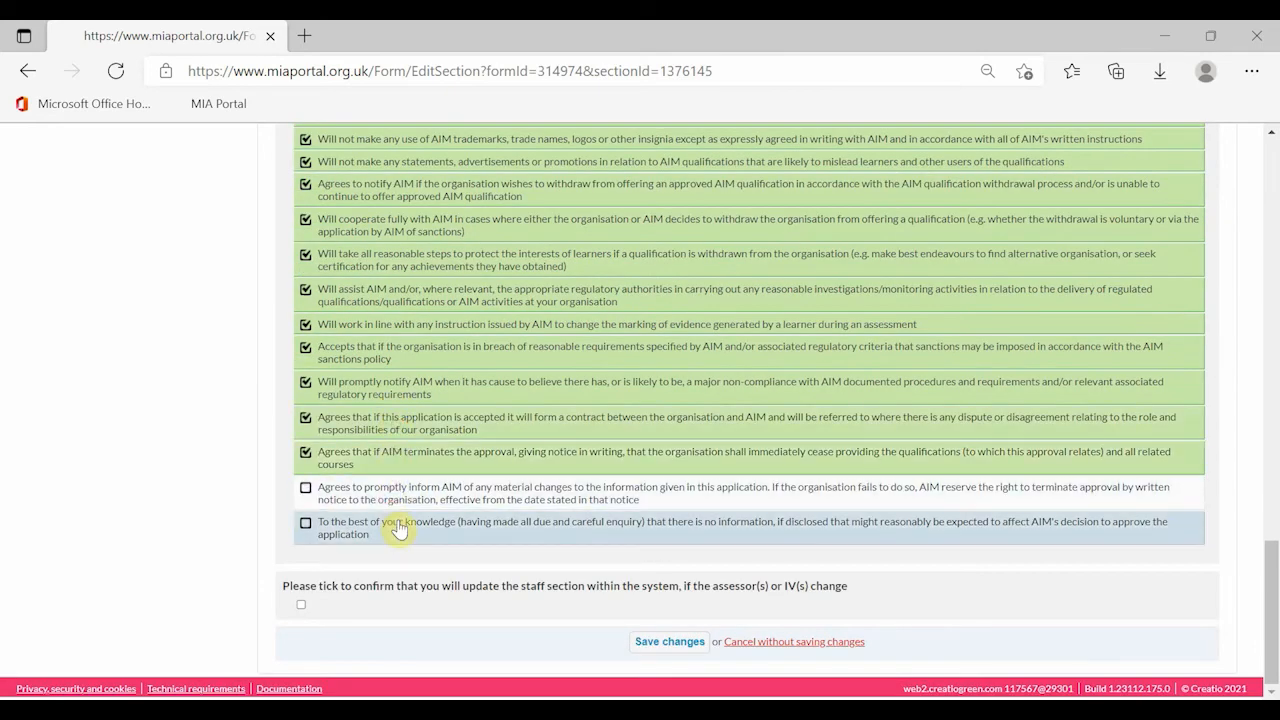
pyautogui.click(391, 505)
pyautogui.click(395, 540)
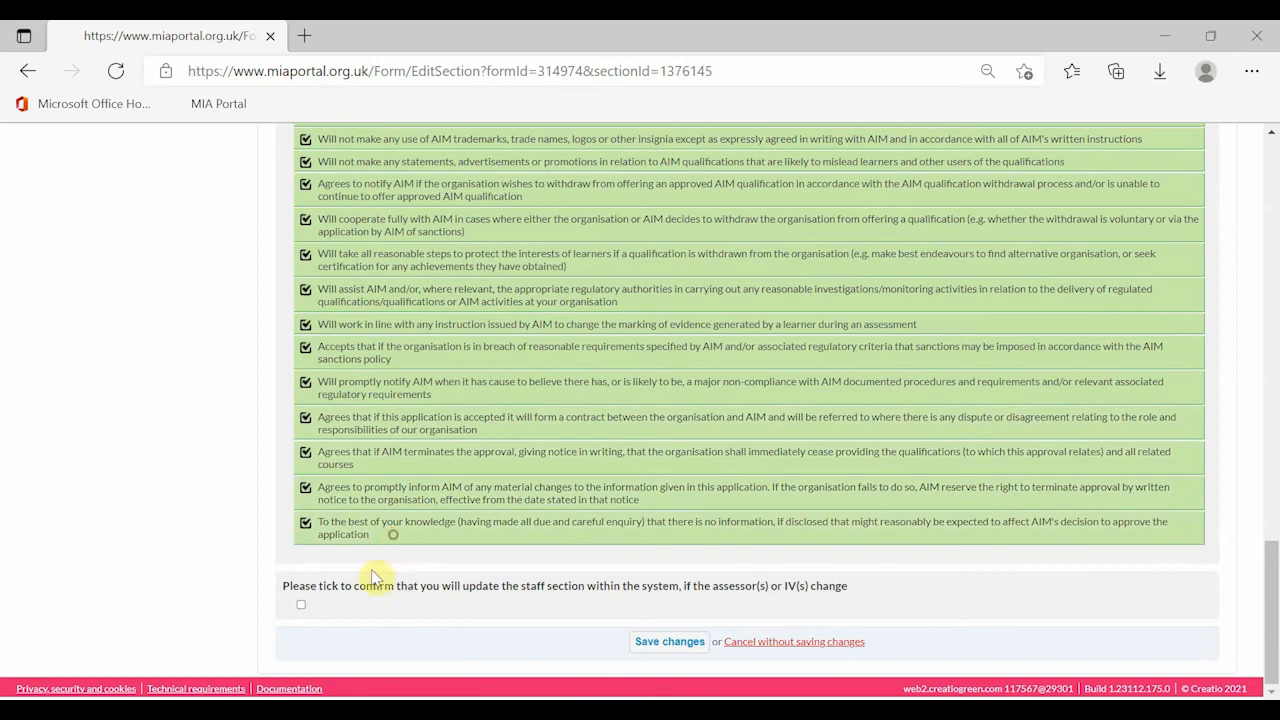
pyautogui.click(302, 606)
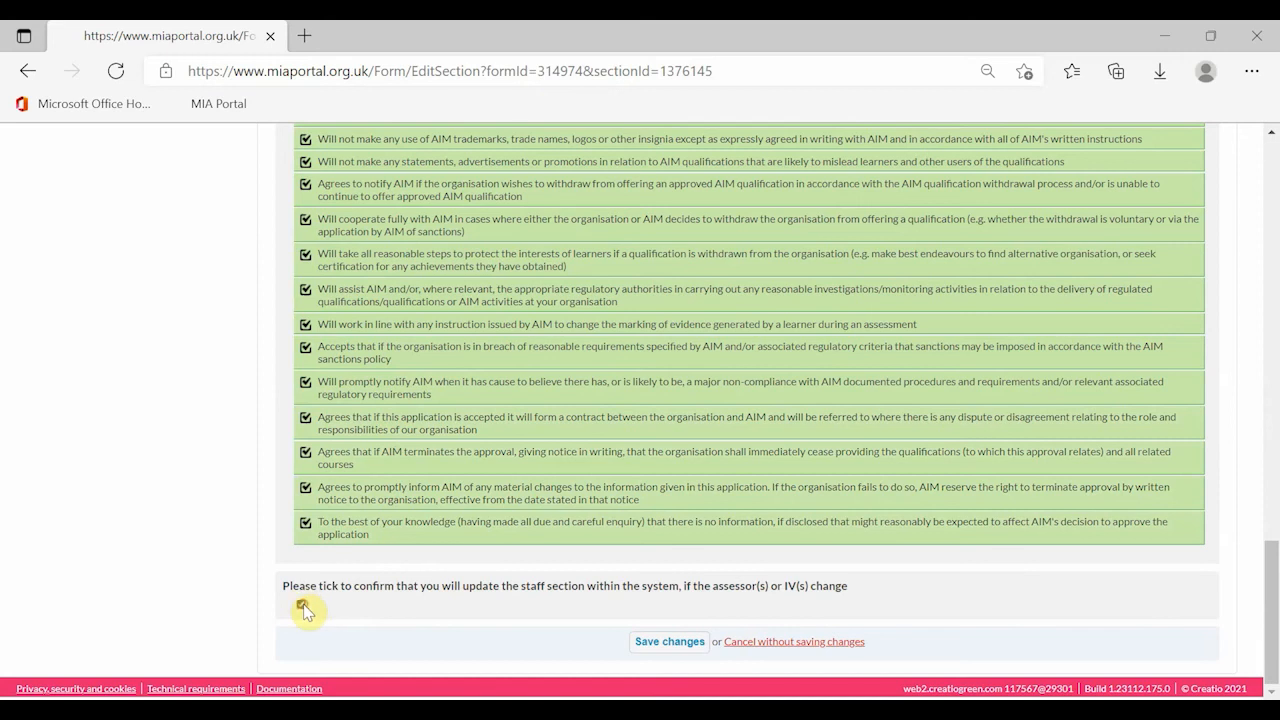
pyautogui.click(652, 648)
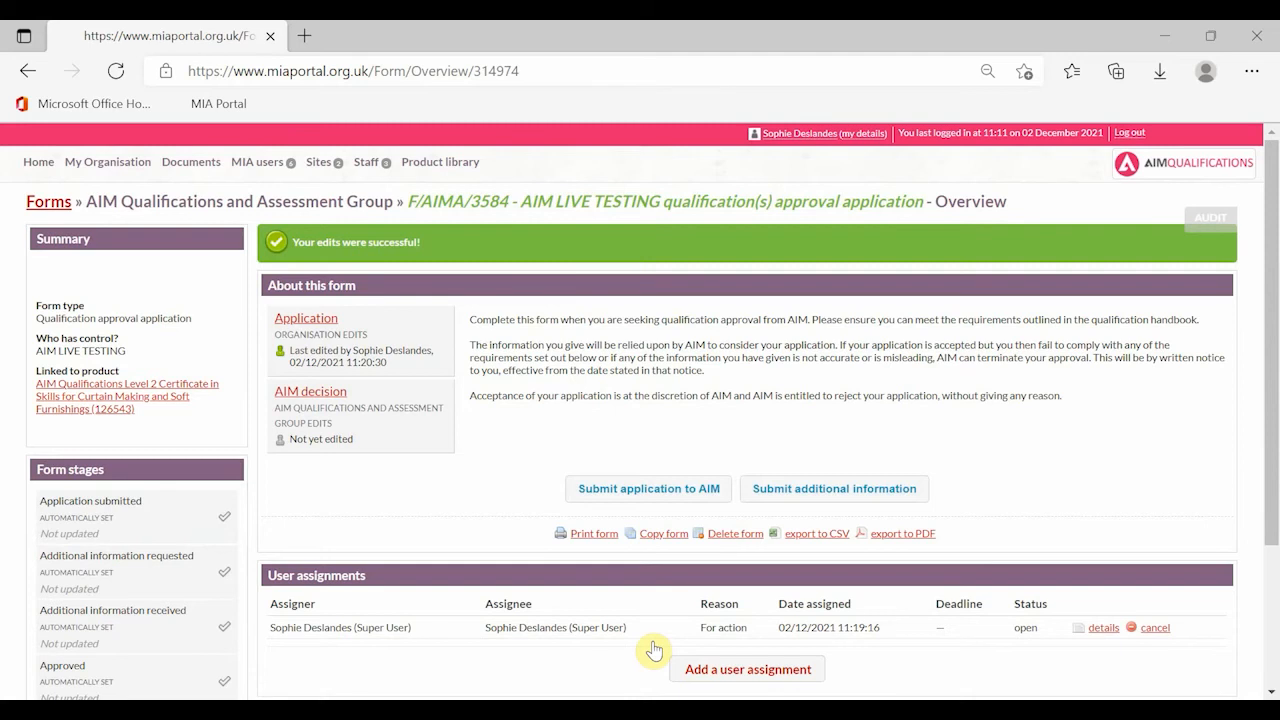
# - Copy the application into a new form for Household Skills (Entry 1) and review it
pyautogui.click(663, 534)
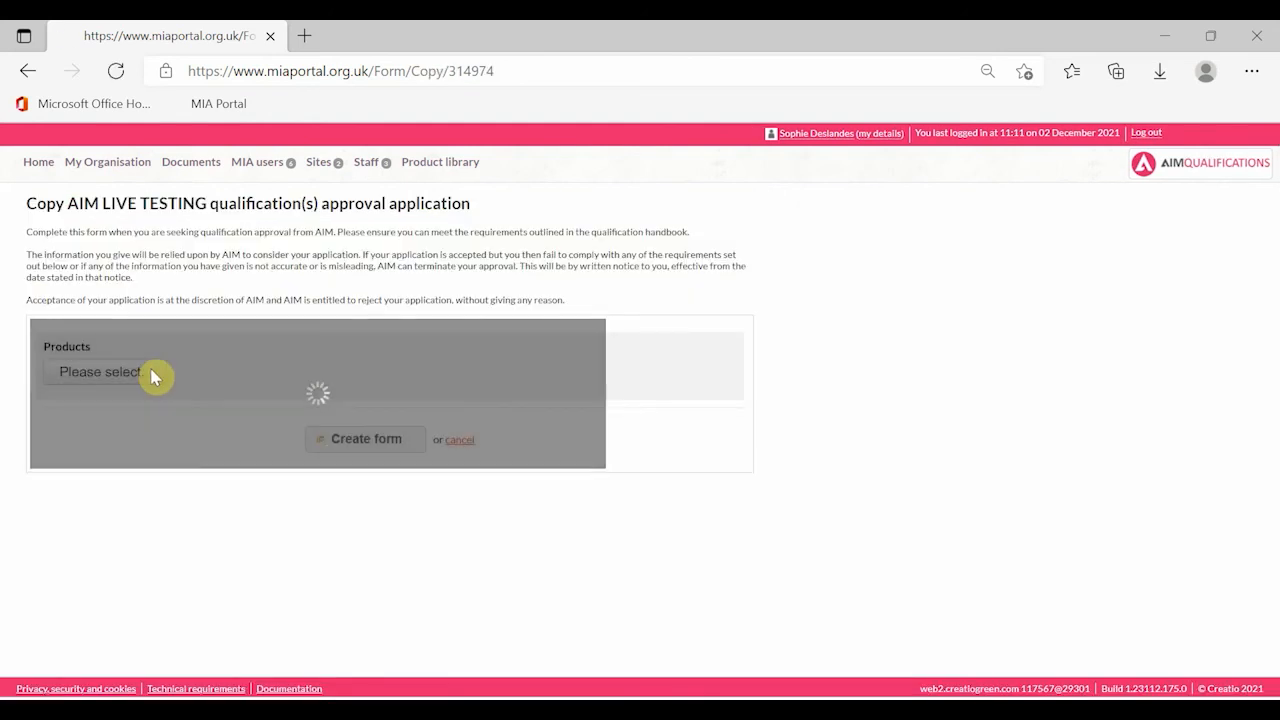
pyautogui.click(130, 372)
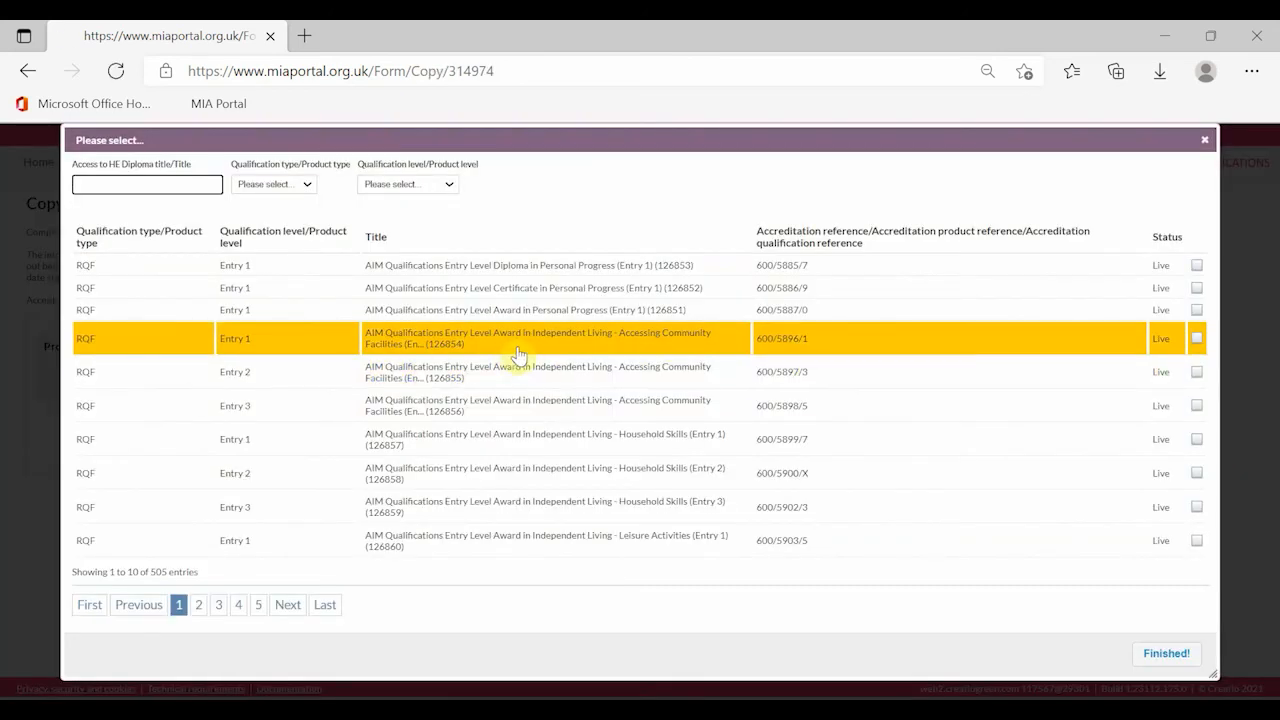
pyautogui.click(518, 446)
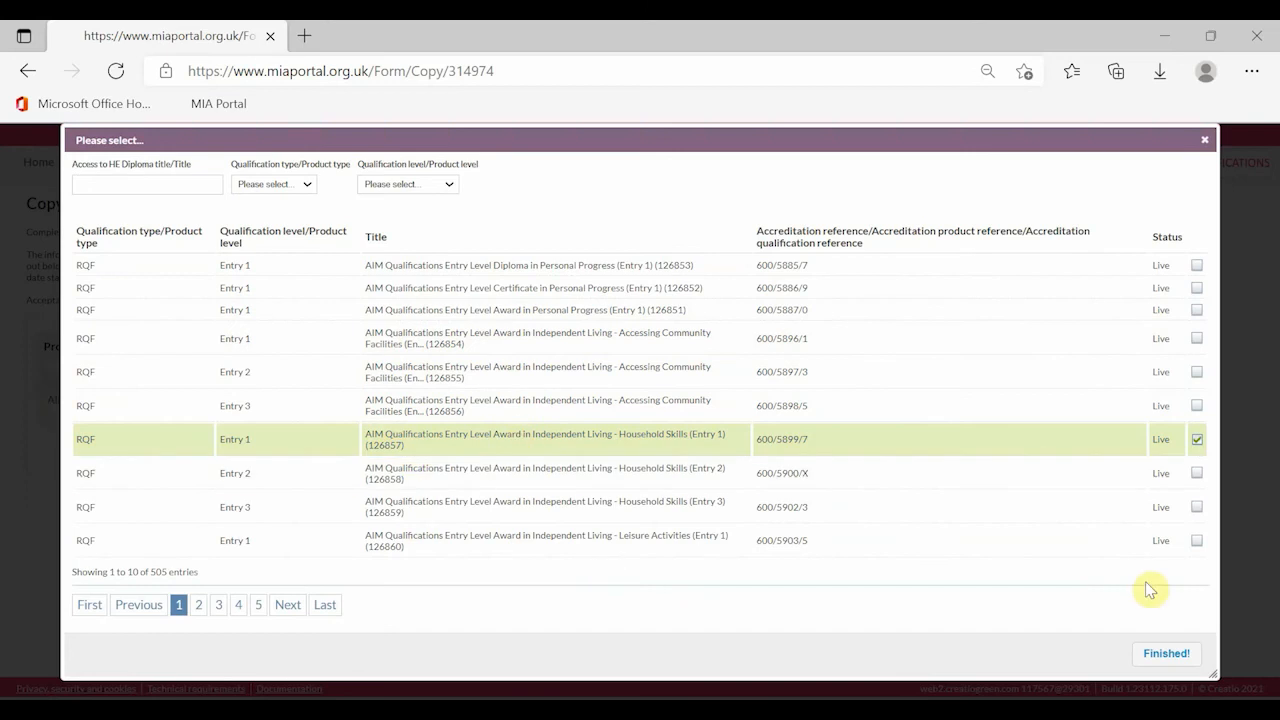
pyautogui.click(1163, 653)
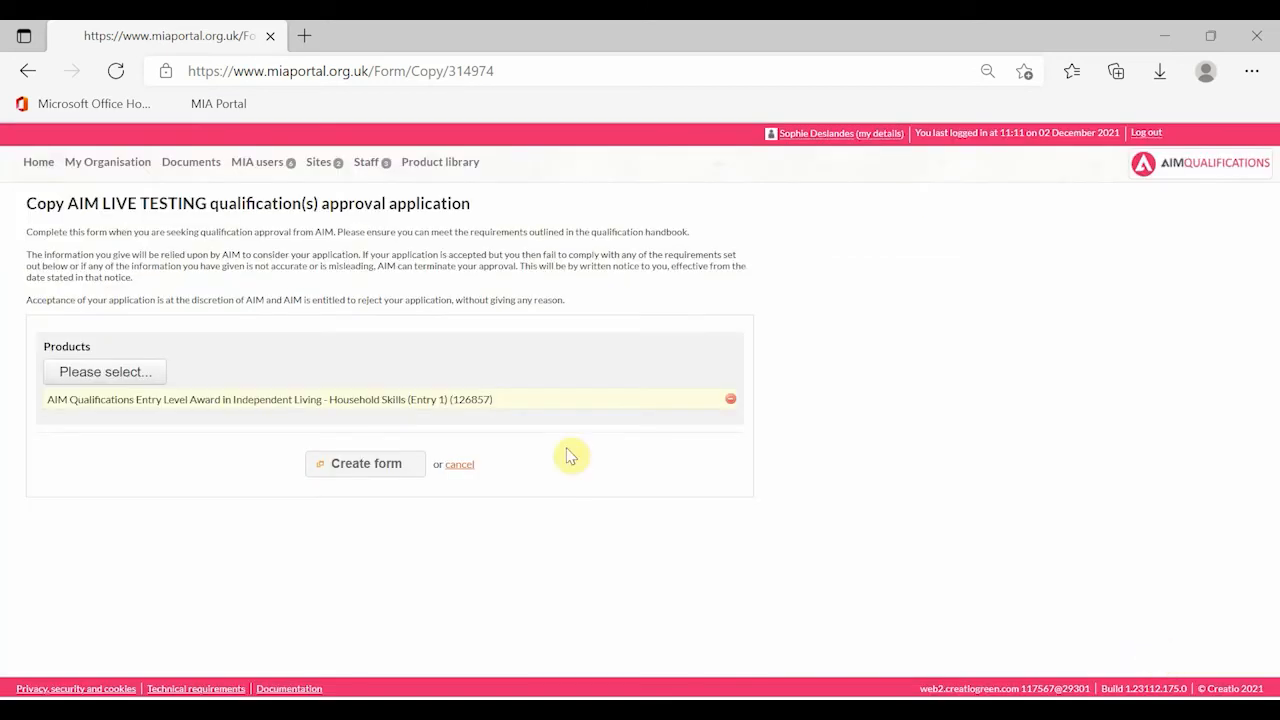
pyautogui.click(359, 476)
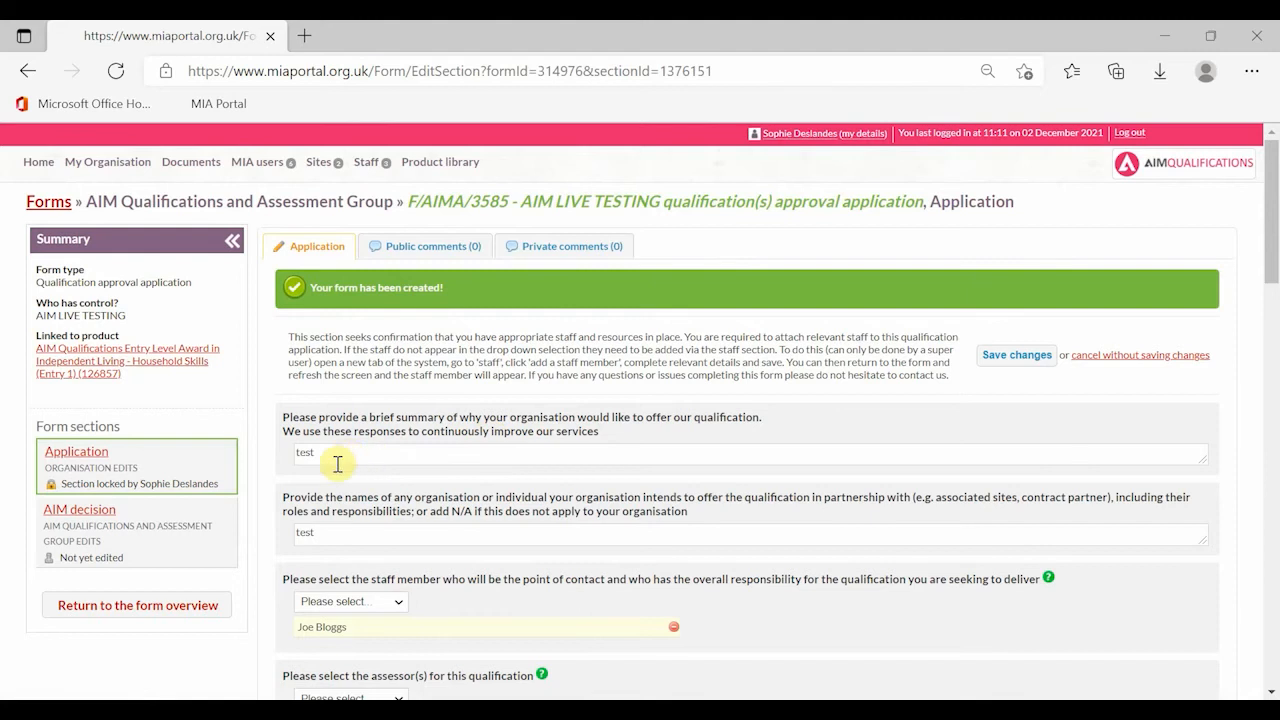
pyautogui.scroll(-5, 366, 430)
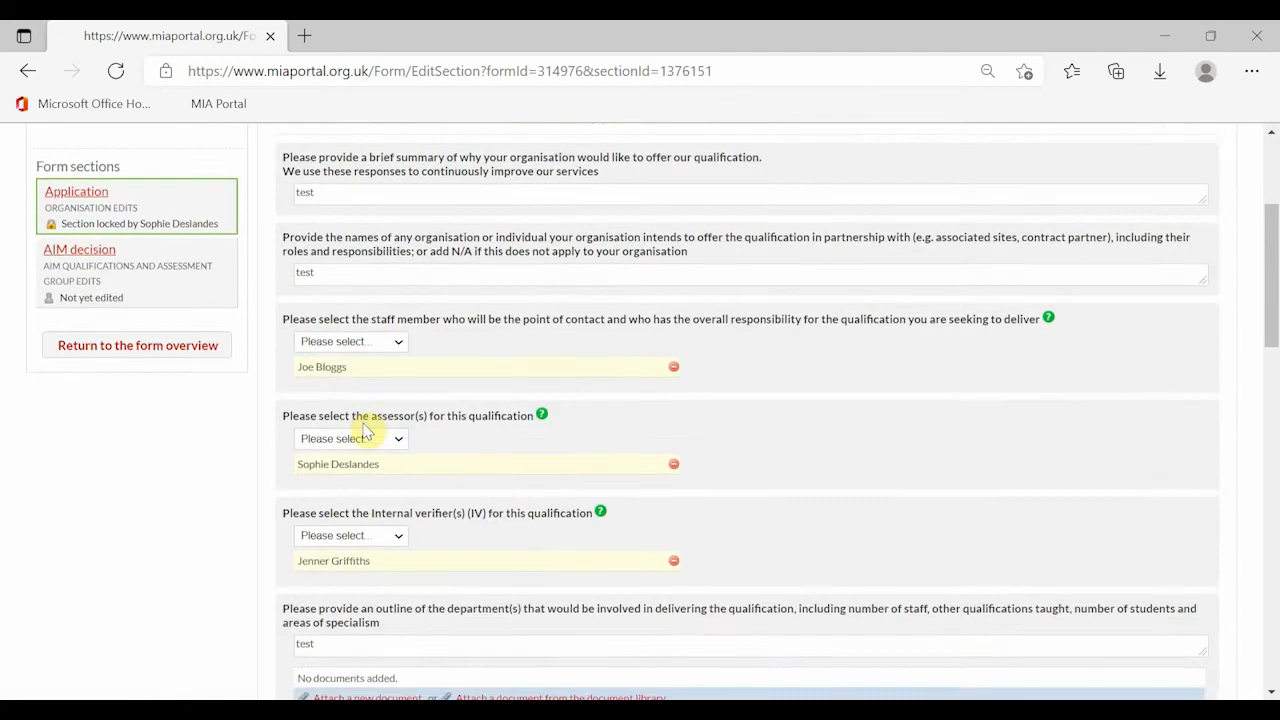
pyautogui.scroll(-2, 365, 425)
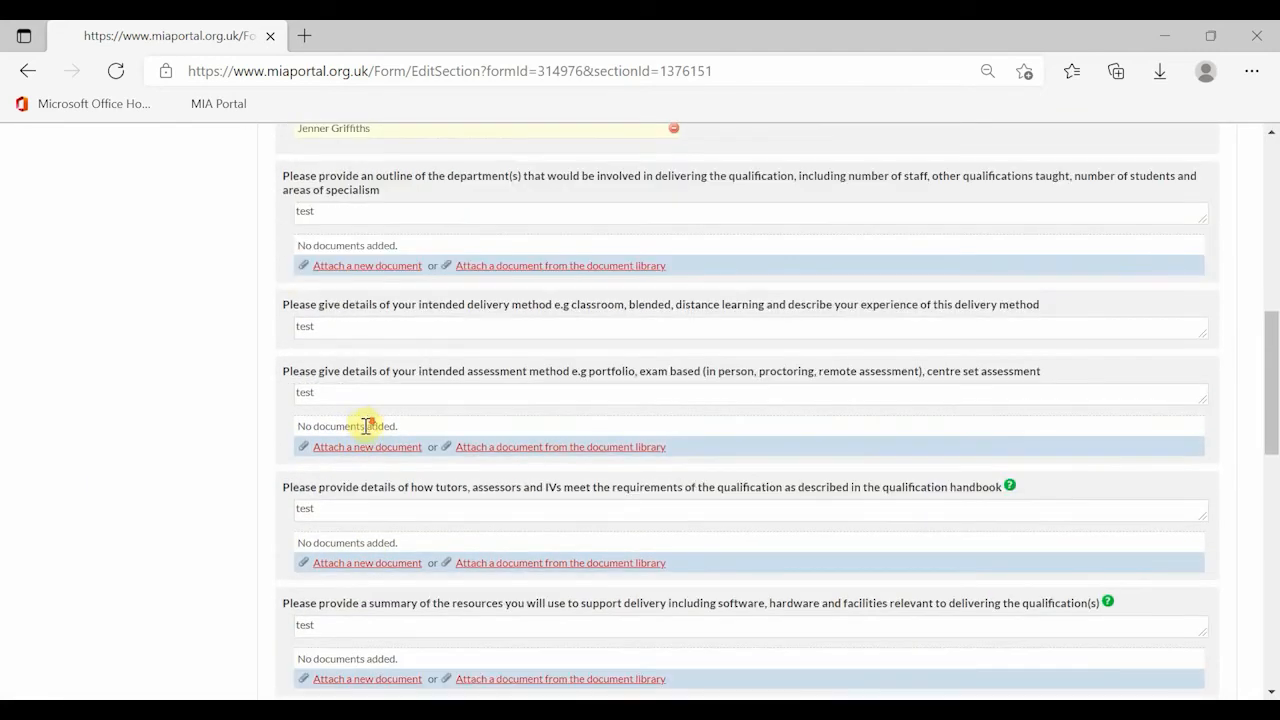
pyautogui.scroll(-5, 366, 428)
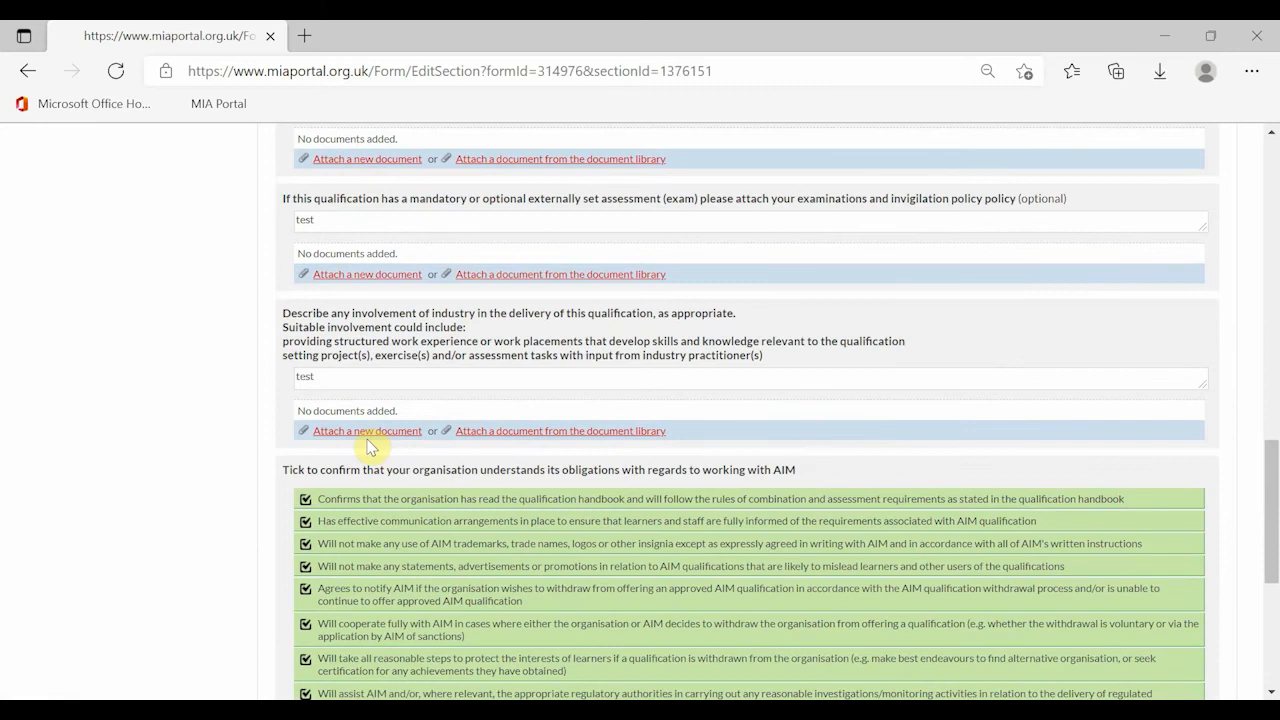
pyautogui.scroll(1, 370, 444)
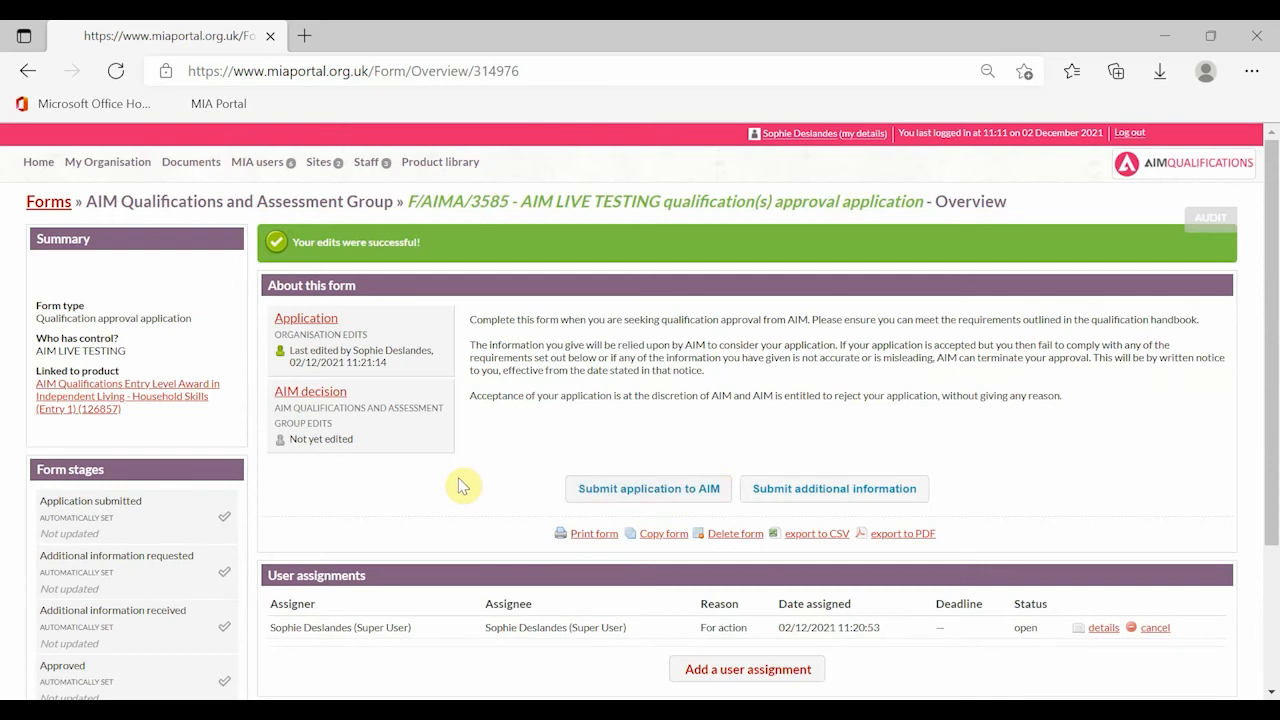
# - Submit the copied application, then F/AIMA/3584, to AIM for review
pyautogui.click(655, 490)
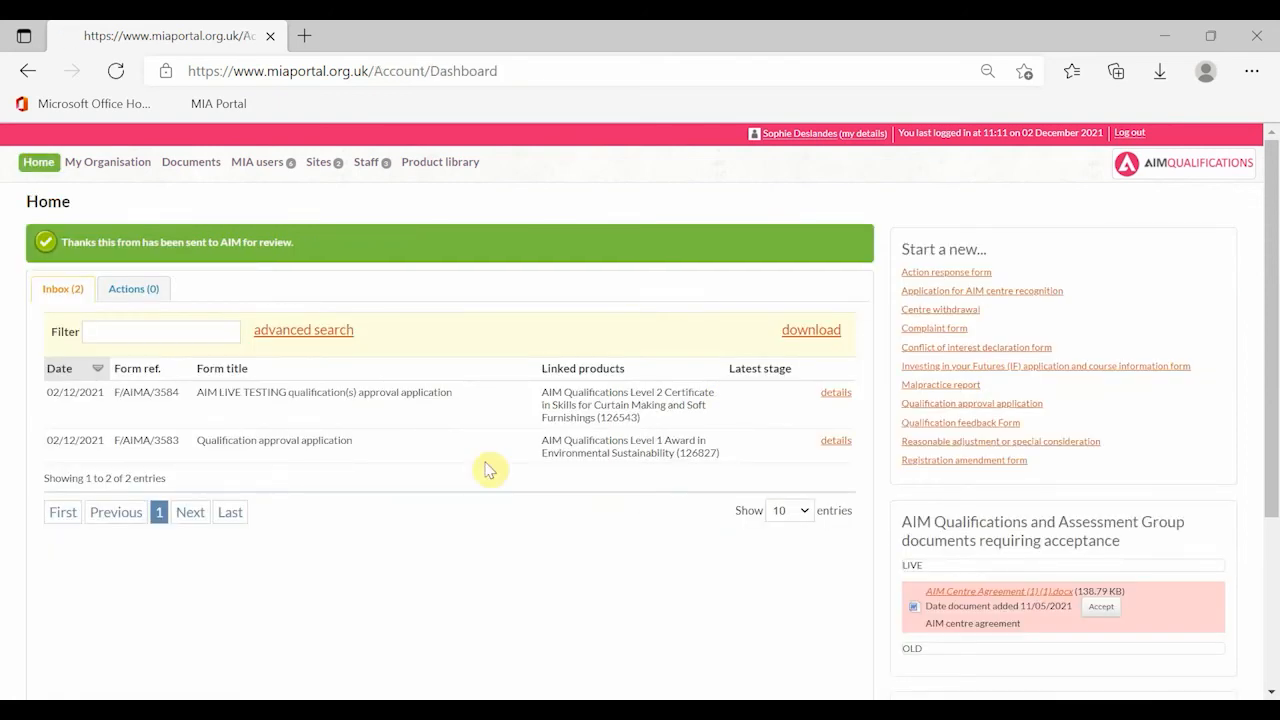
pyautogui.click(443, 418)
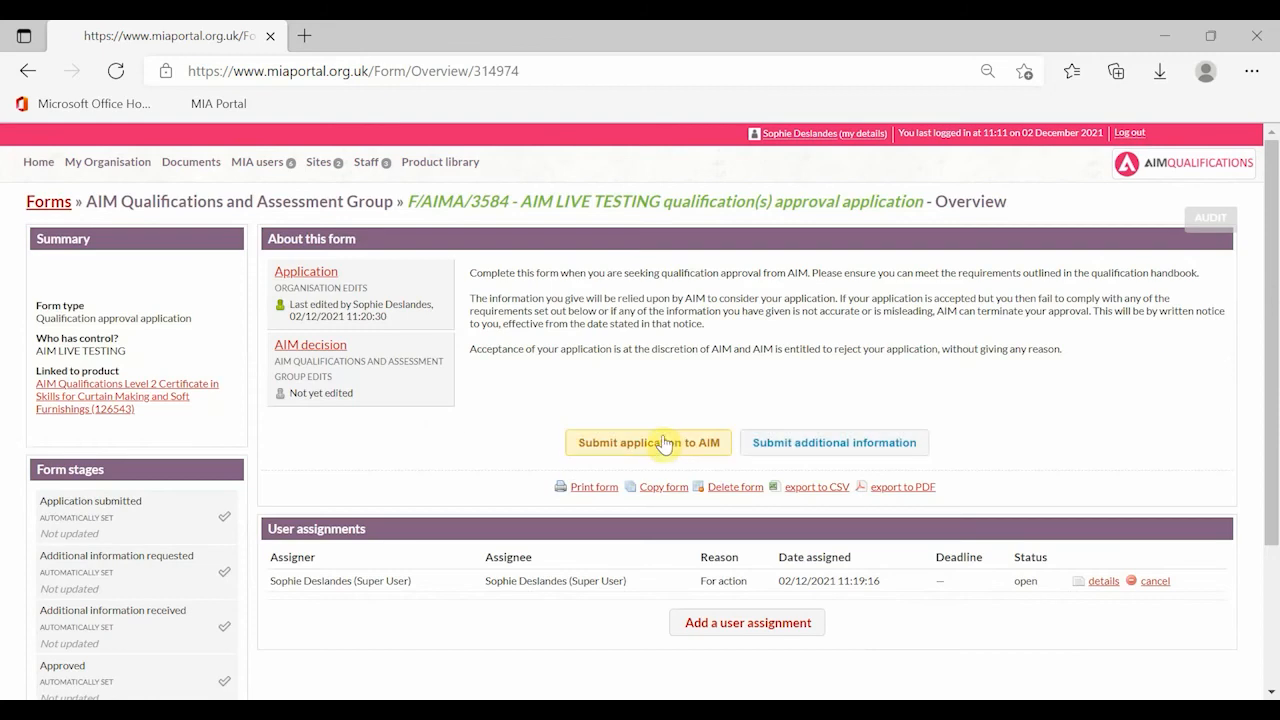
pyautogui.click(668, 445)
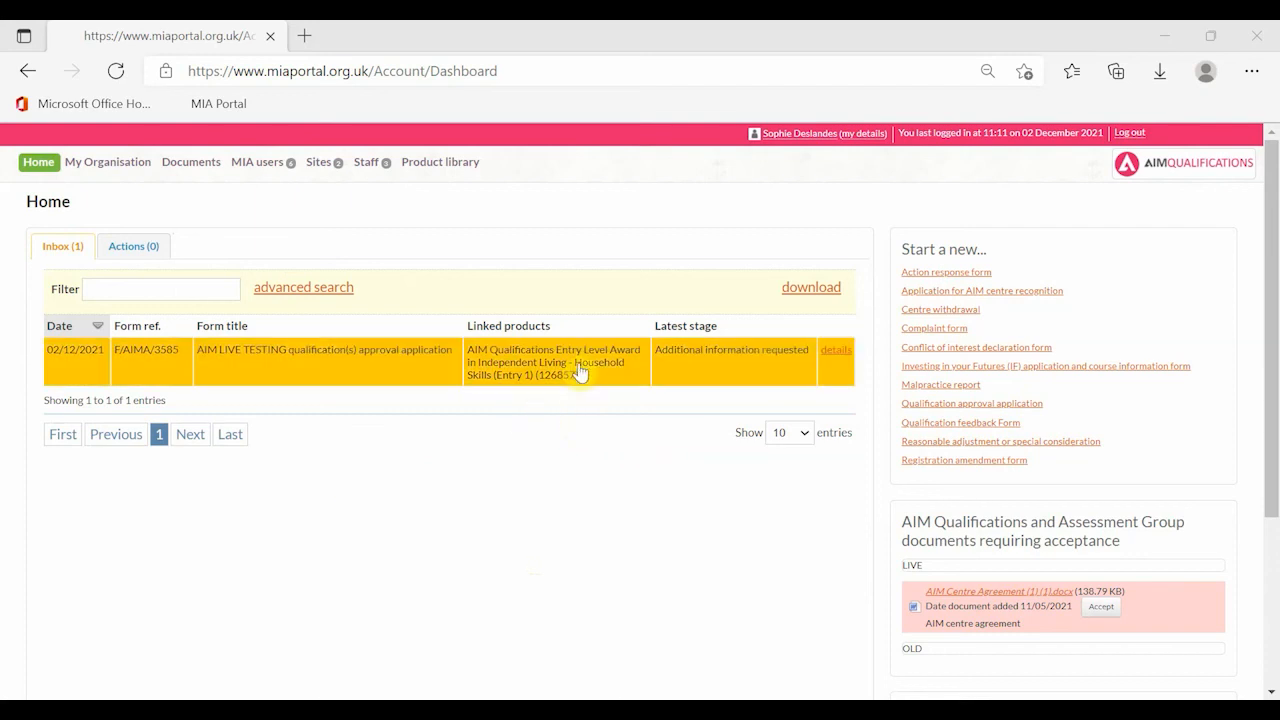
# - Open F/AIMA/3585's Application section and read AIM's public comment asking for additional assessor evidence
pyautogui.click(703, 368)
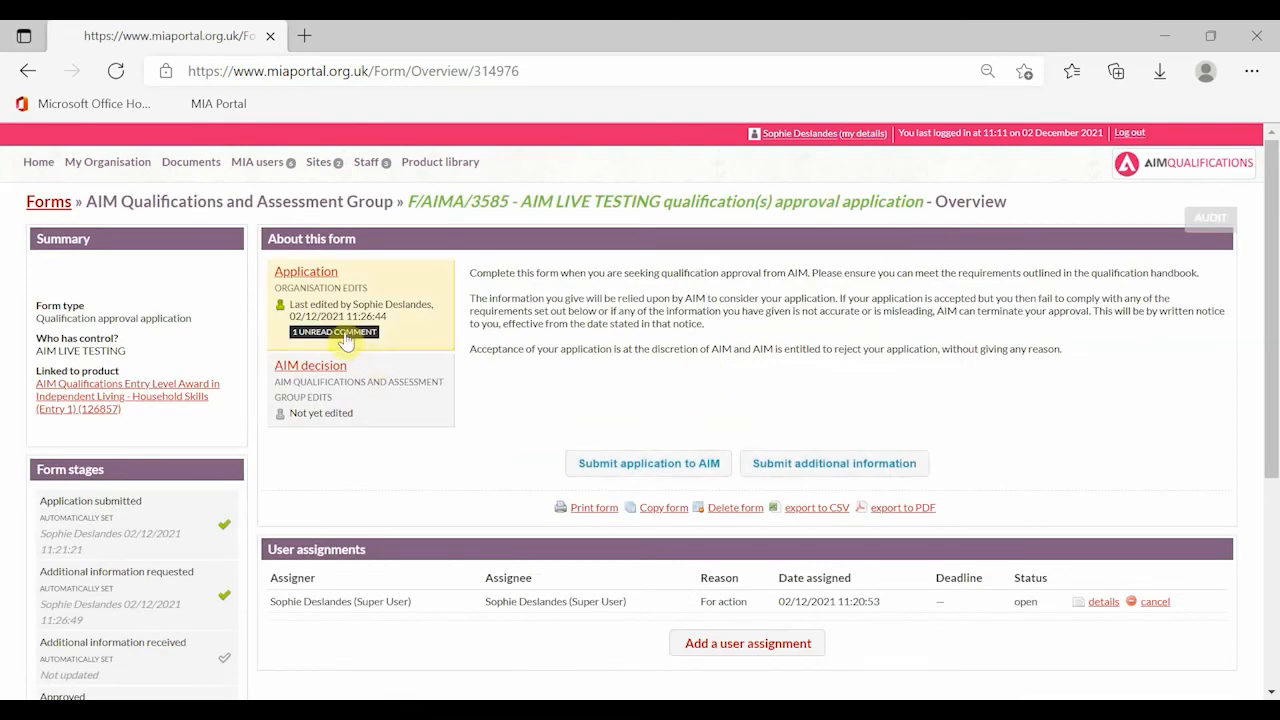
pyautogui.click(386, 323)
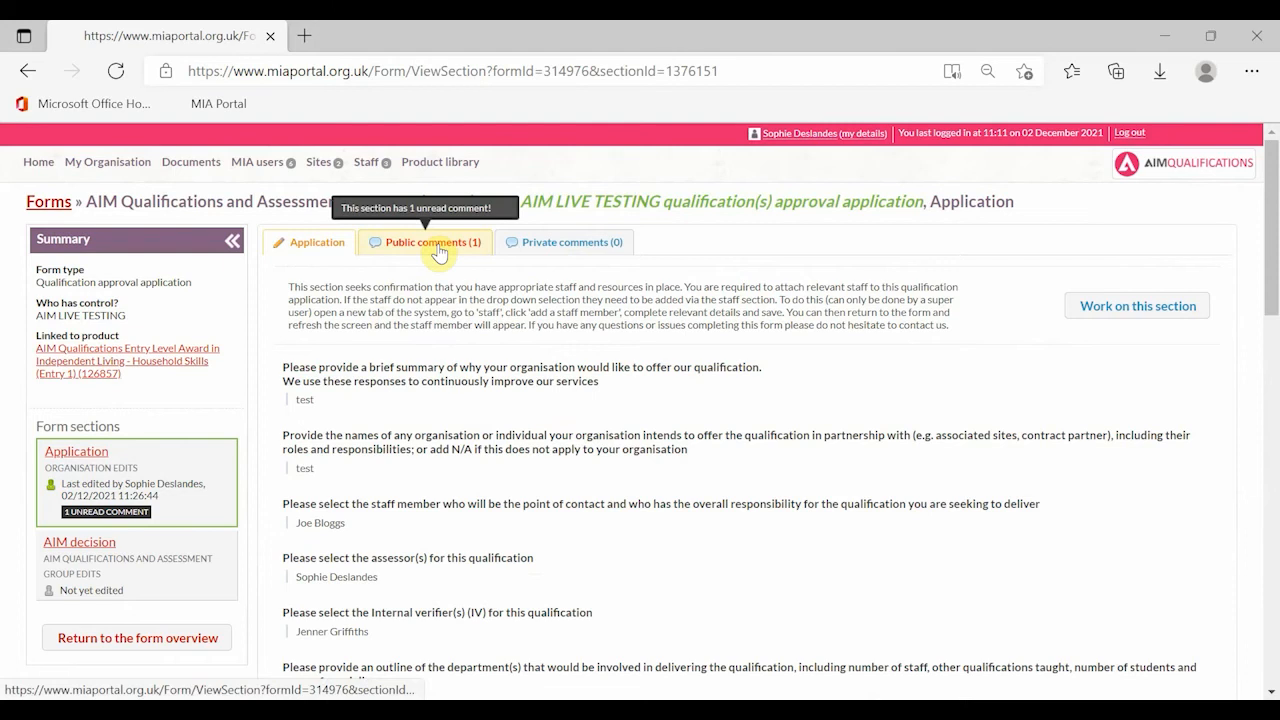
pyautogui.click(438, 250)
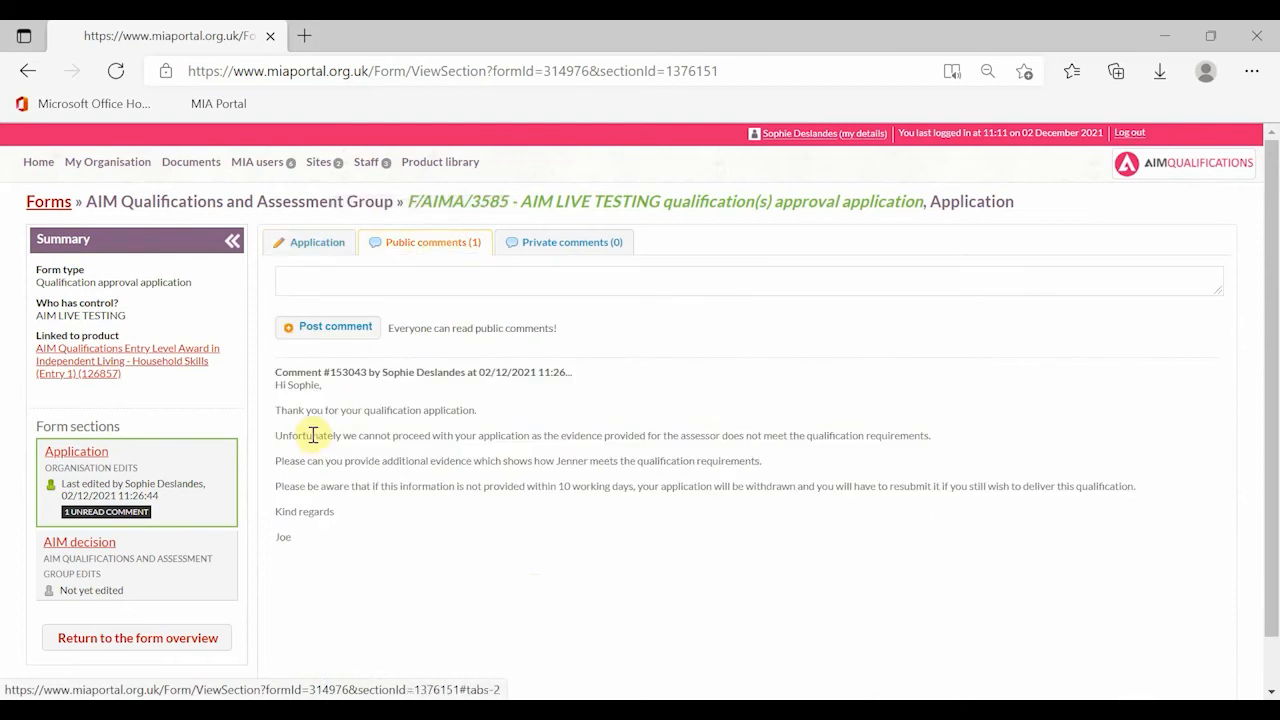
pyautogui.scroll(-1, 325, 450)
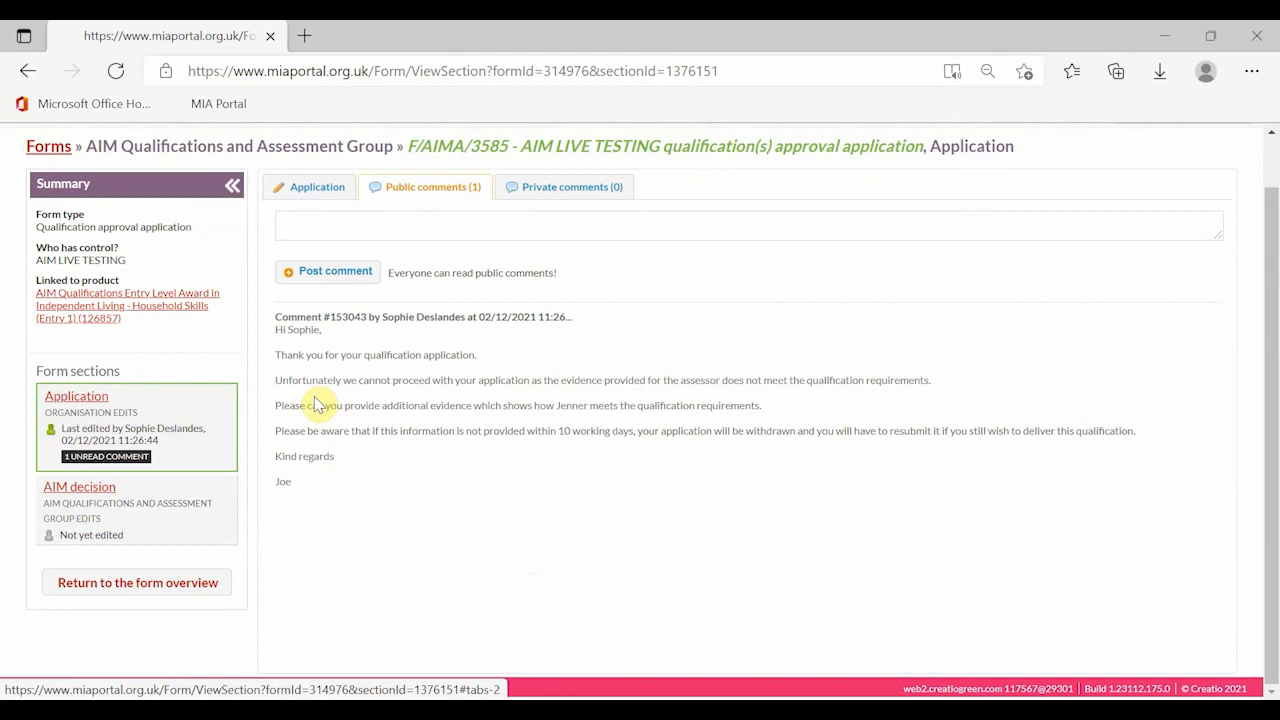
pyautogui.click(290, 196)
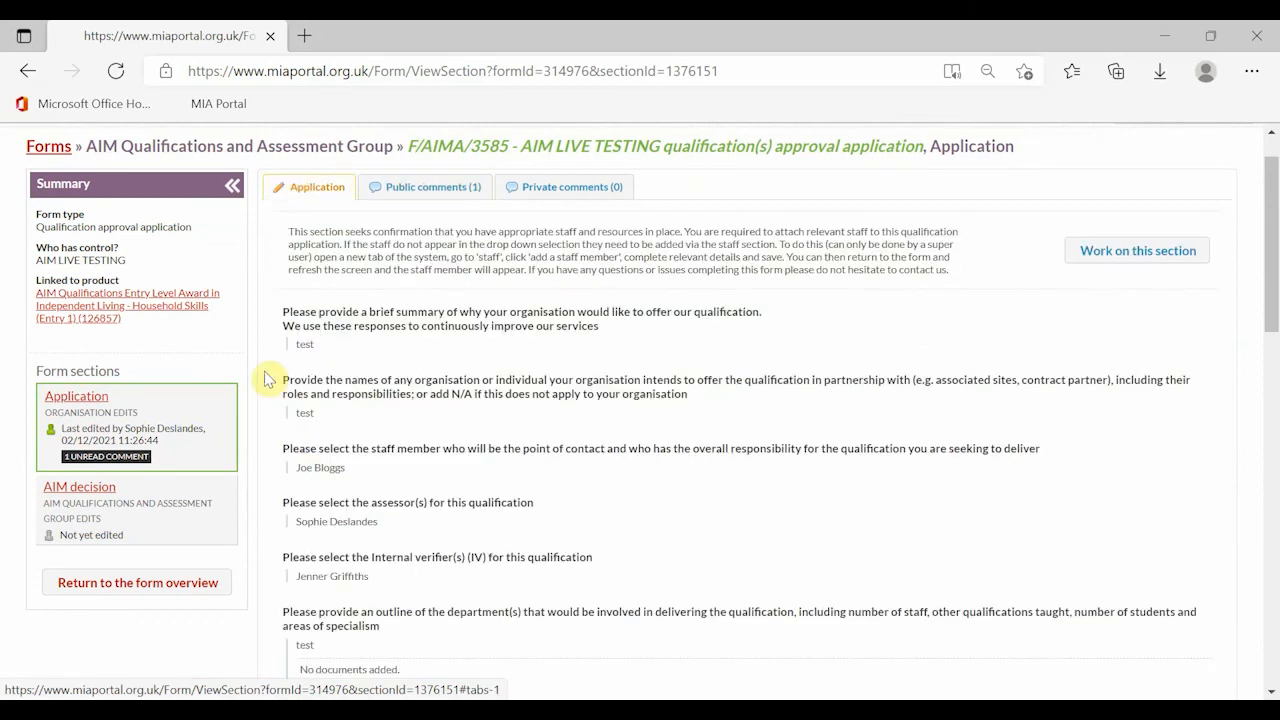
# - Resave F/AIMA/3585's Application section and submit the additional information back to AIM
pyautogui.scroll(-1, 566, 538)
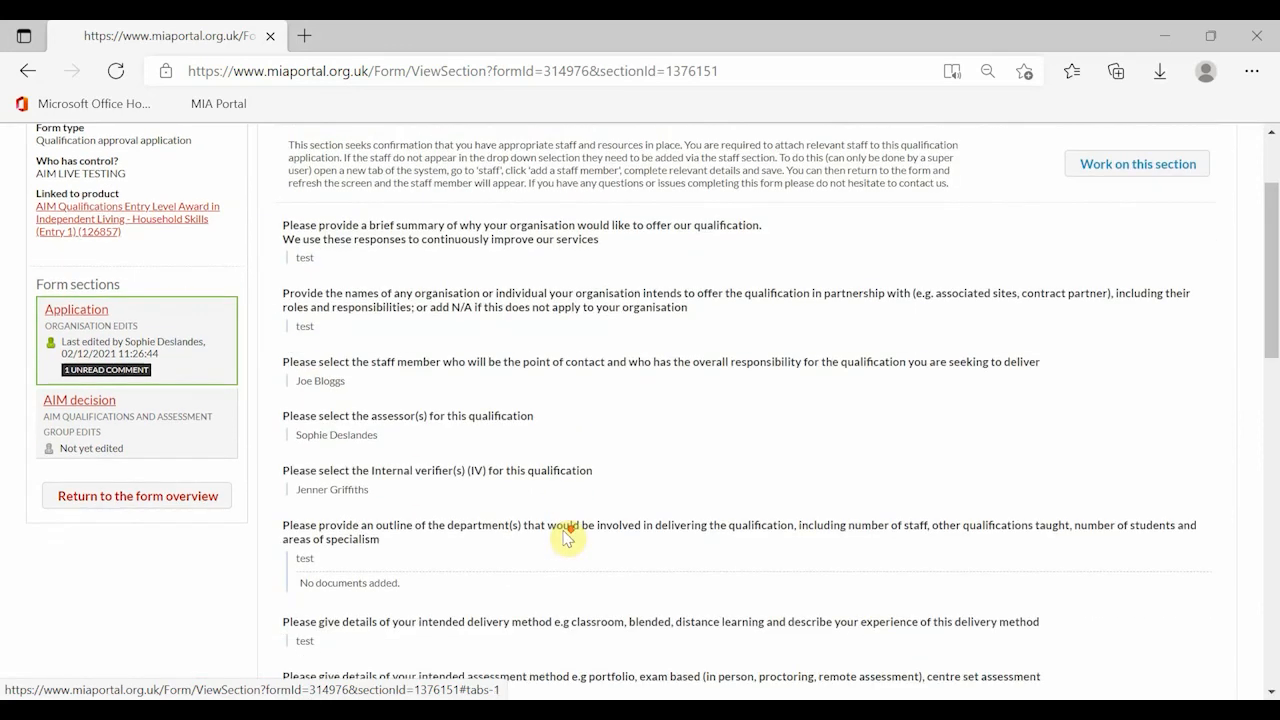
pyautogui.click(1124, 166)
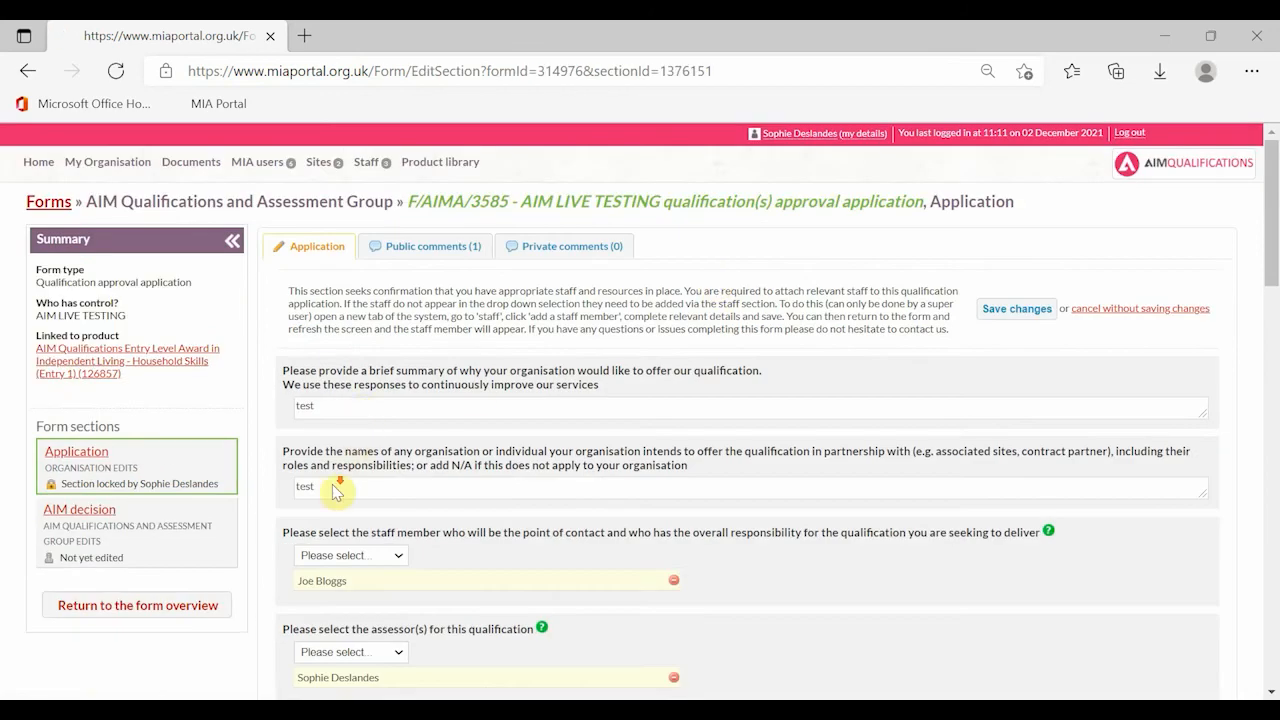
pyautogui.scroll(-10, 338, 492)
pyautogui.scroll(-10, 338, 500)
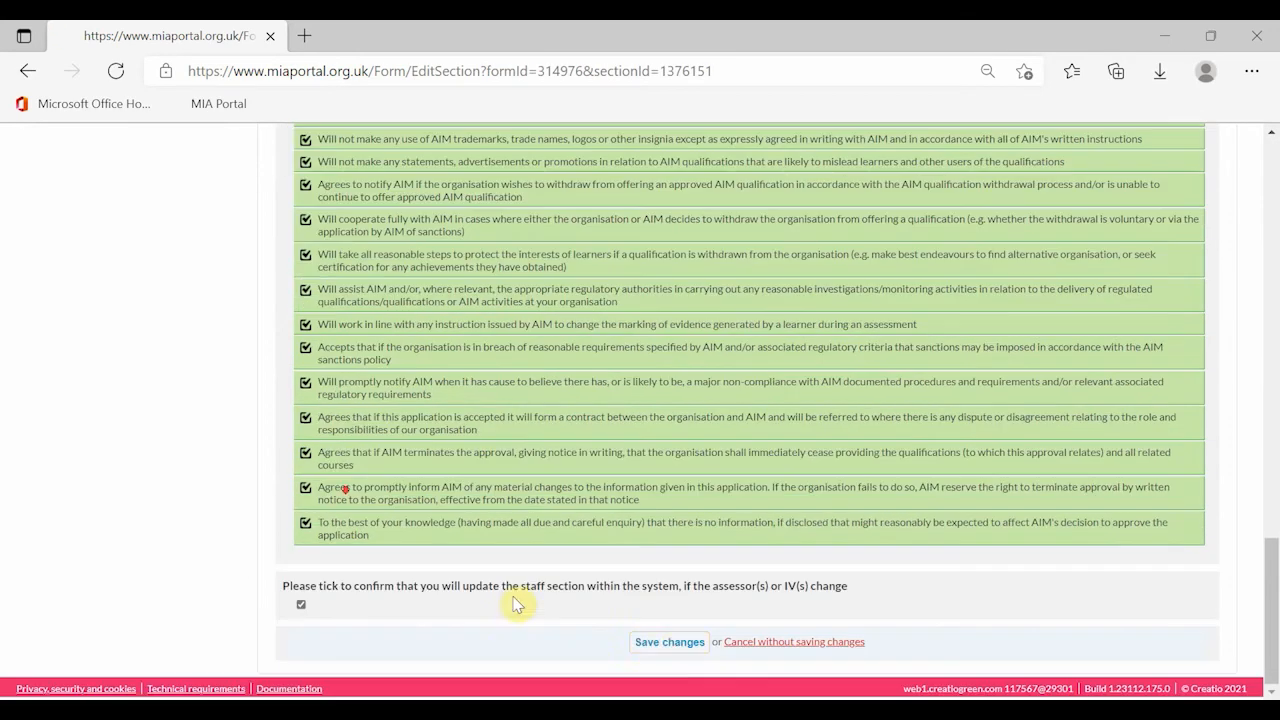
pyautogui.click(670, 643)
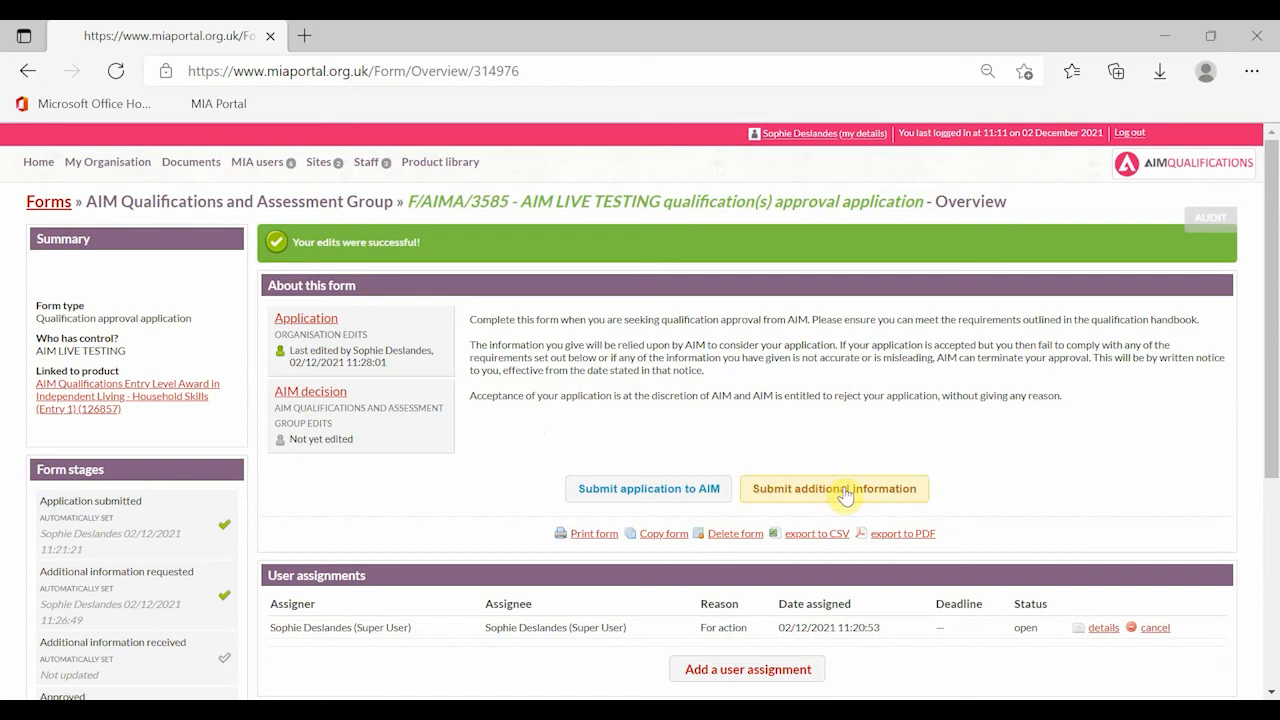
pyautogui.click(844, 490)
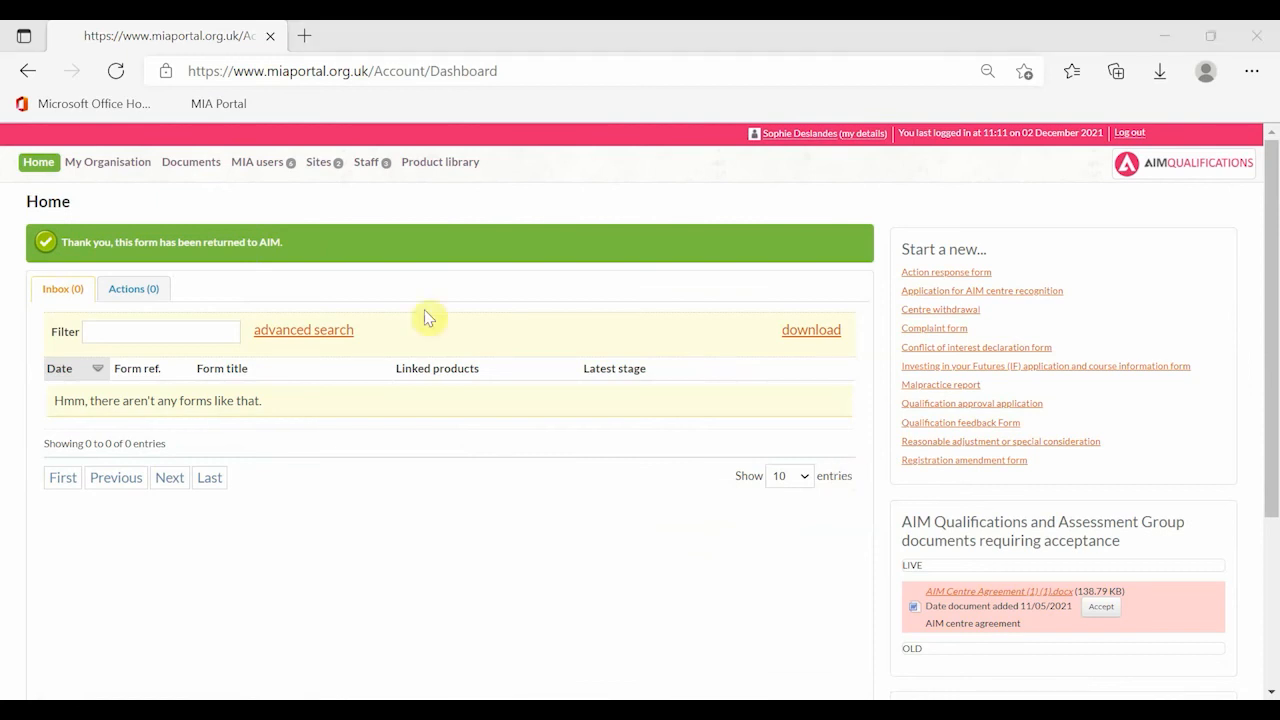
pyautogui.click(95, 166)
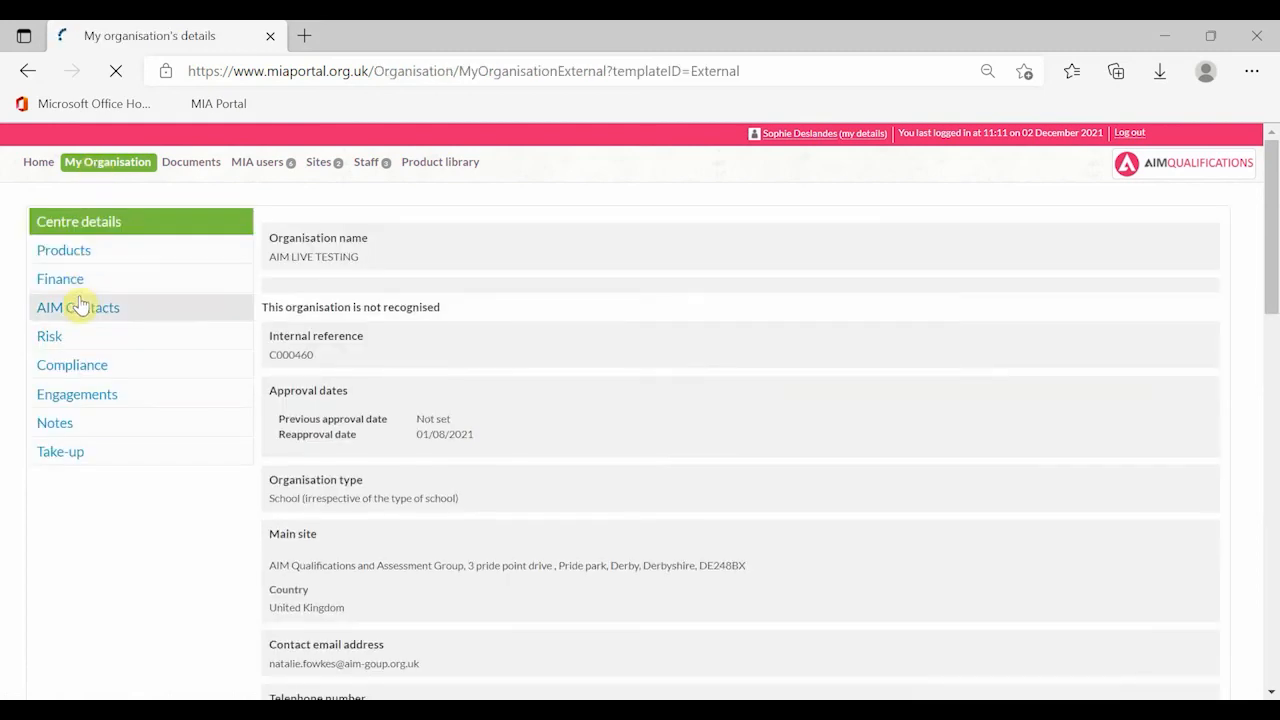
pyautogui.click(82, 258)
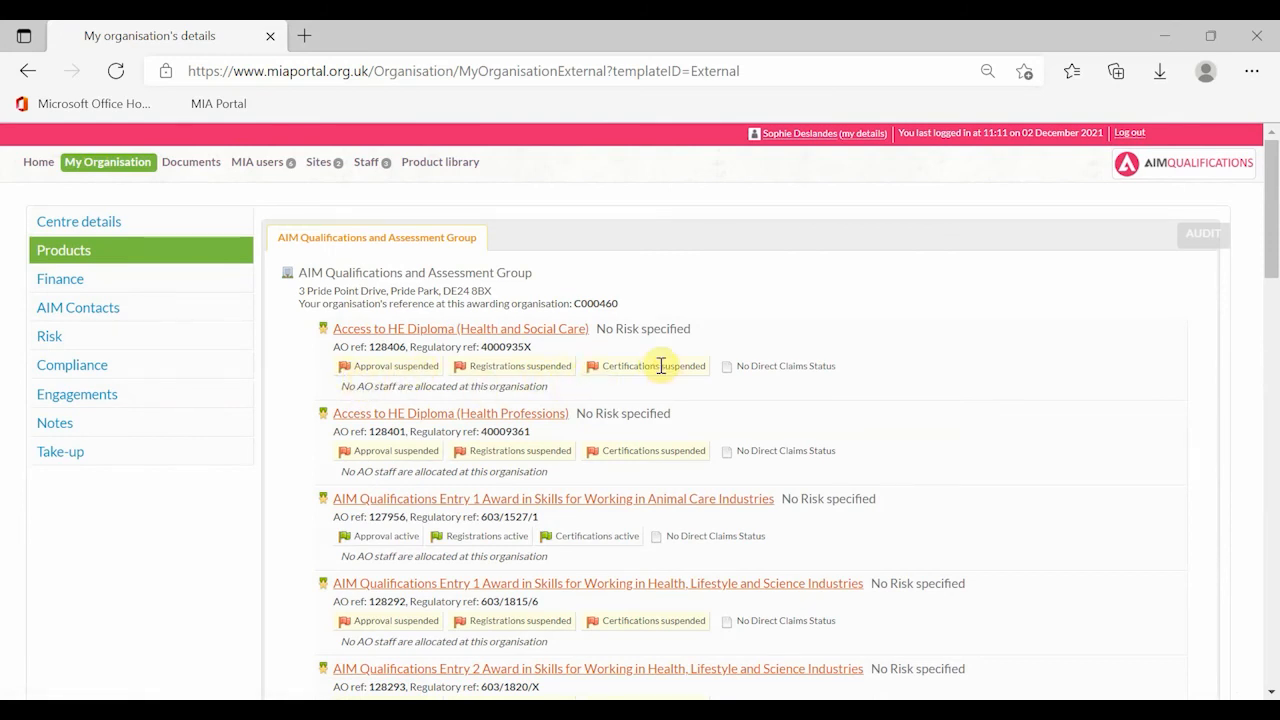
pyautogui.scroll(-20, 646, 371)
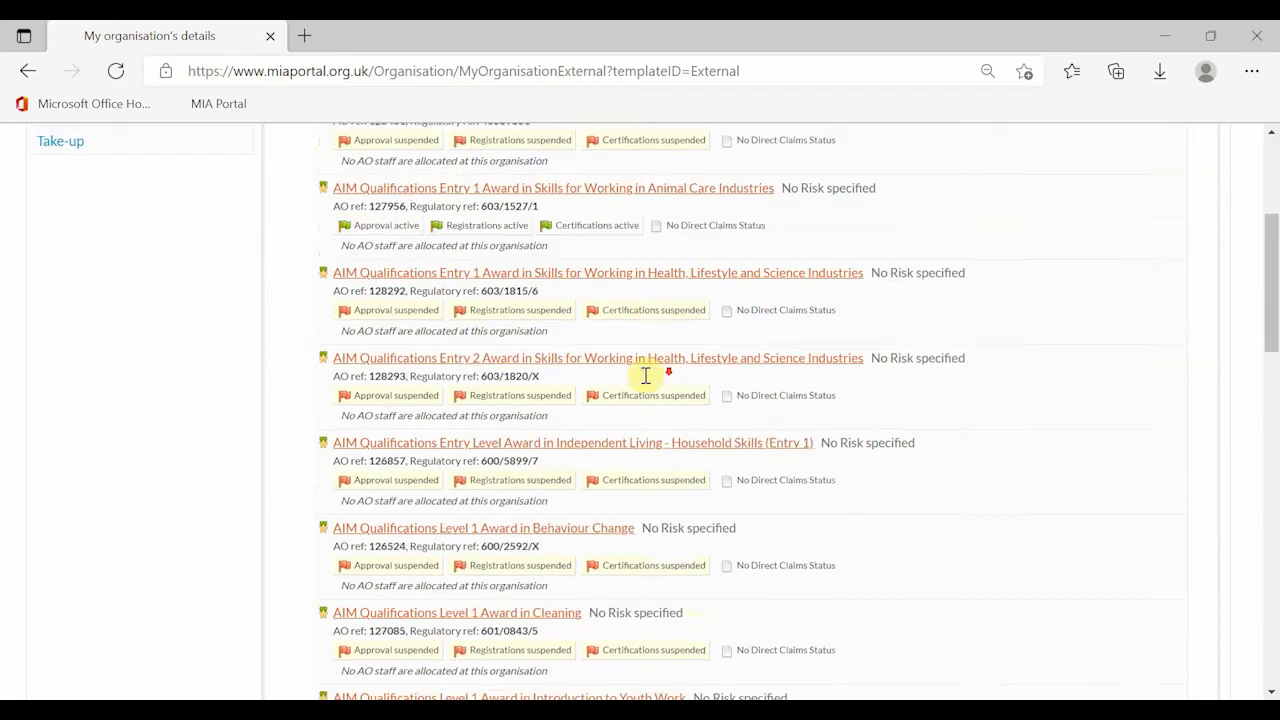
pyautogui.scroll(4, 570, 318)
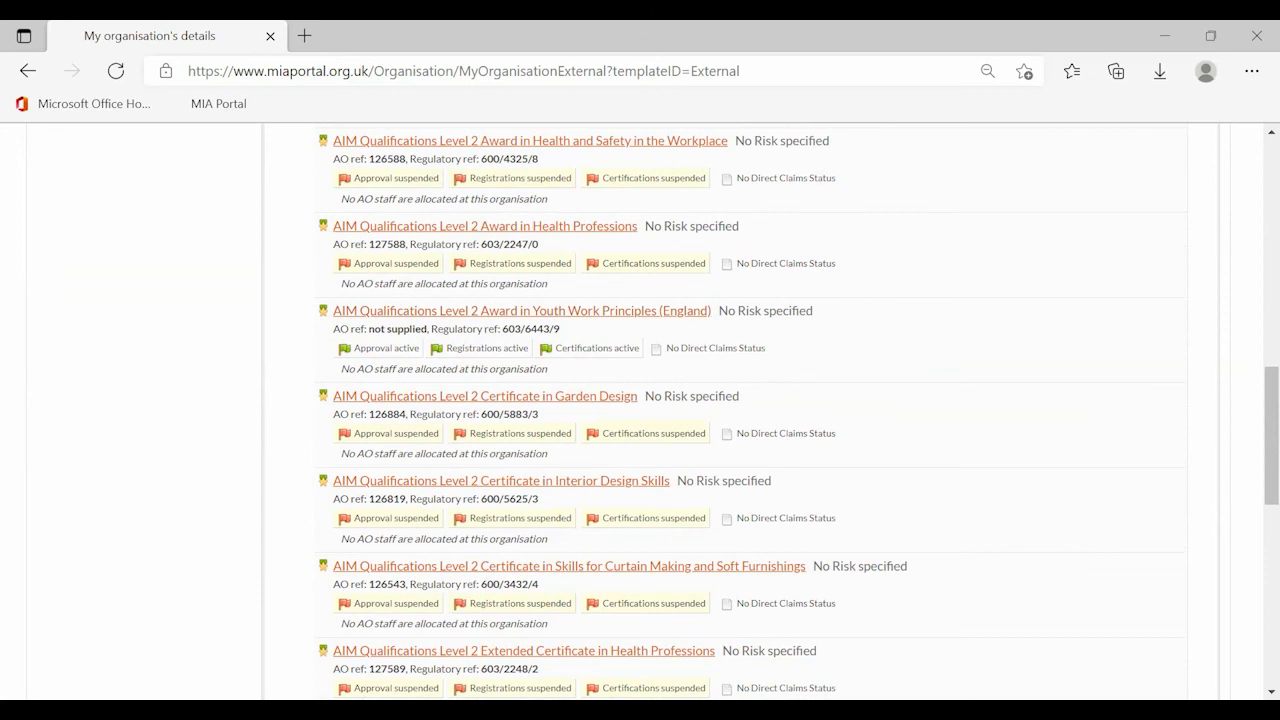
pyautogui.scroll(10, 300, 555)
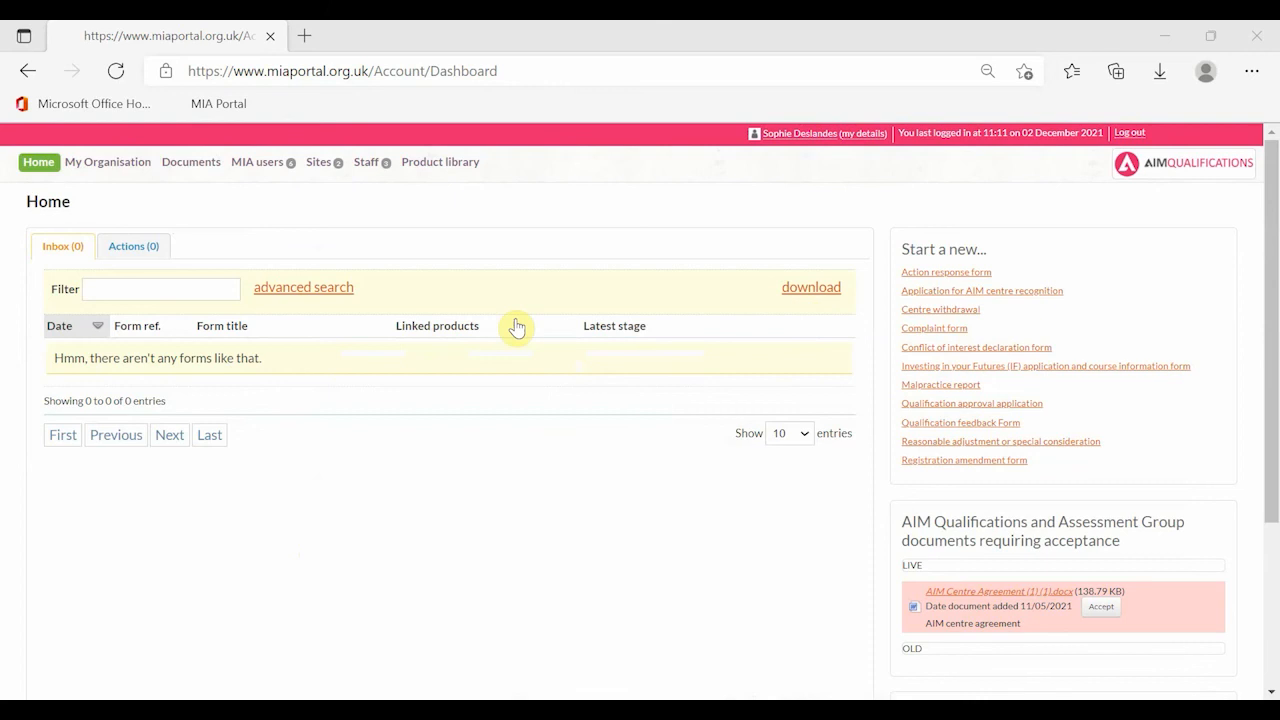
# - Search forms by title for 3585 and view F/AIMA/3585's AIM decision showing Approved
pyautogui.click(303, 291)
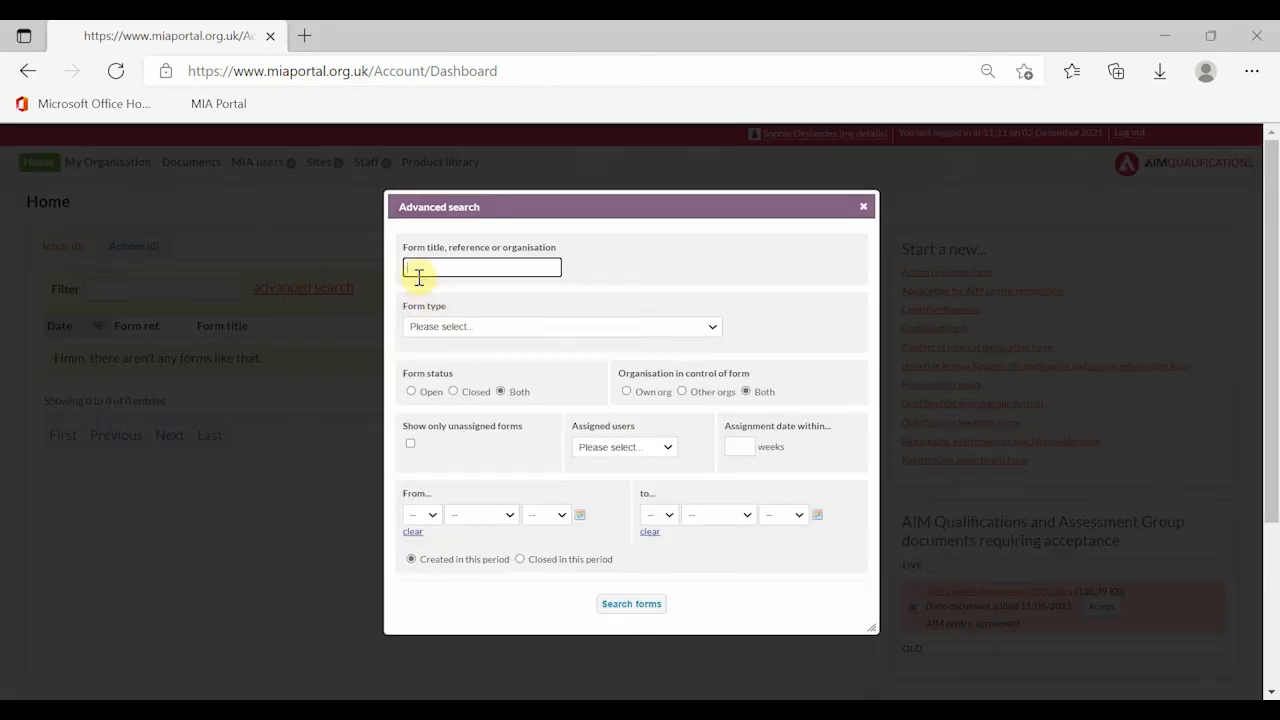
pyautogui.write('3585')
pyautogui.click(620, 605)
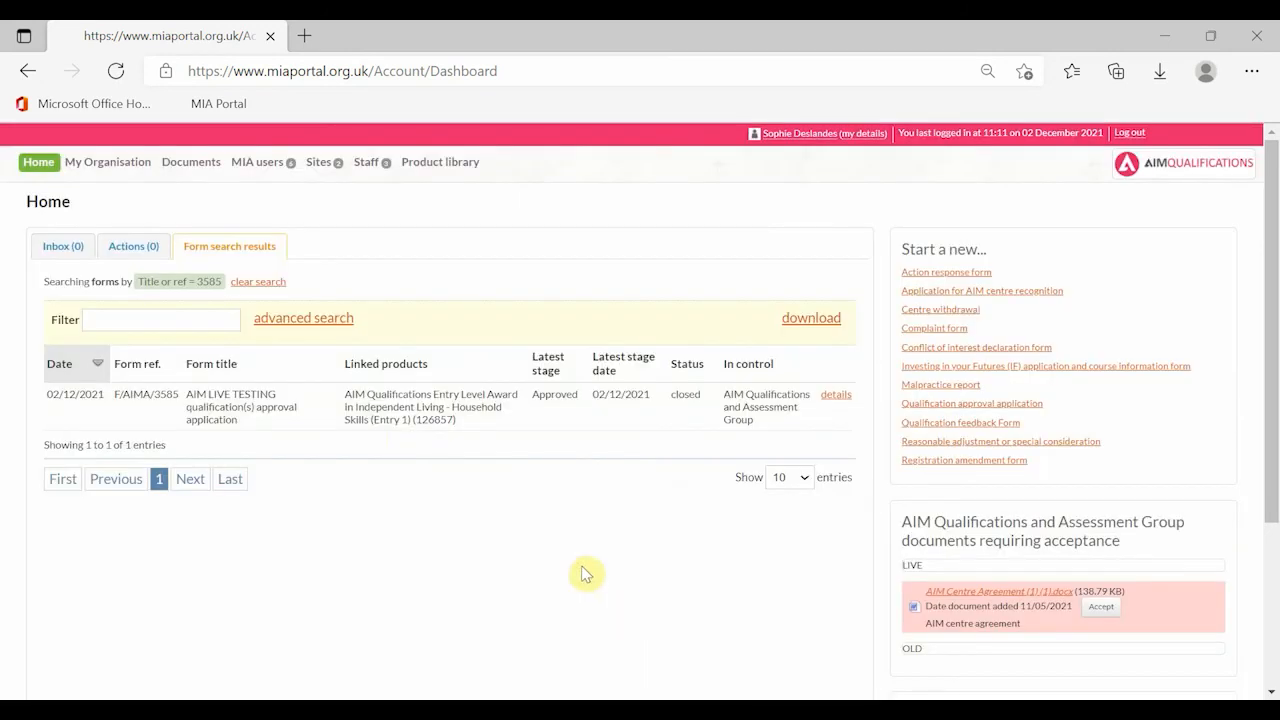
pyautogui.click(356, 420)
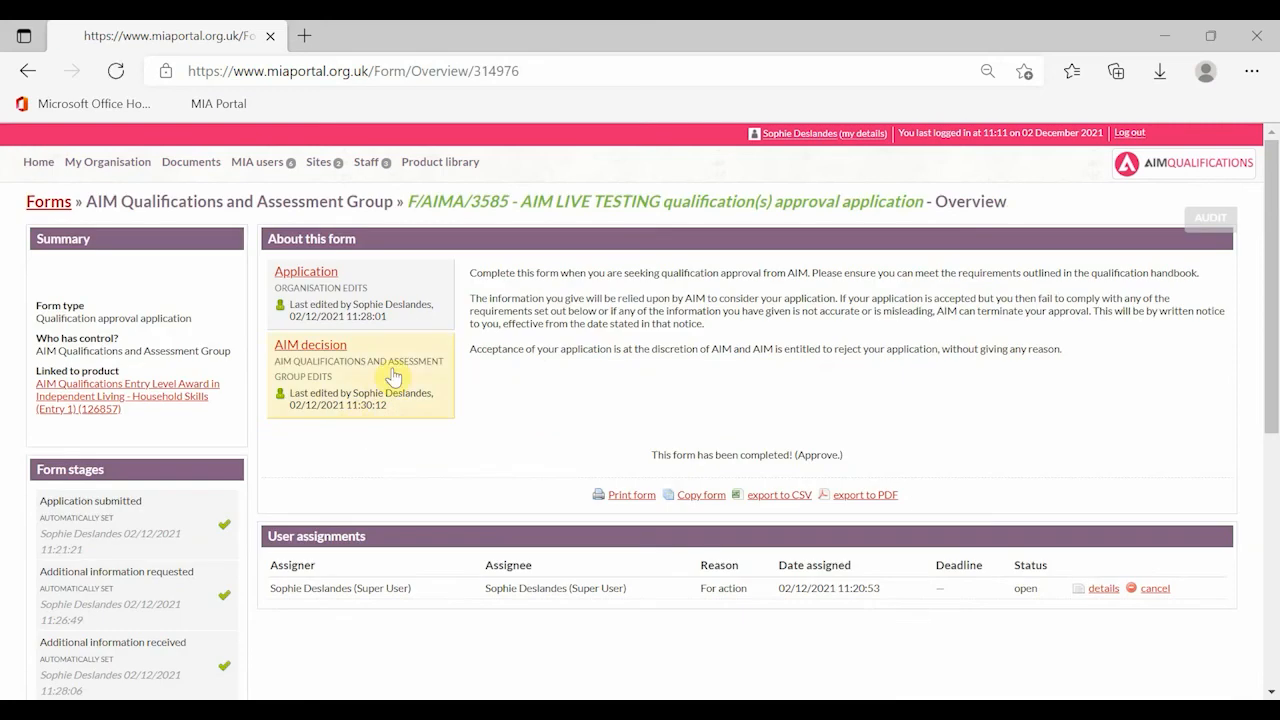
pyautogui.click(392, 370)
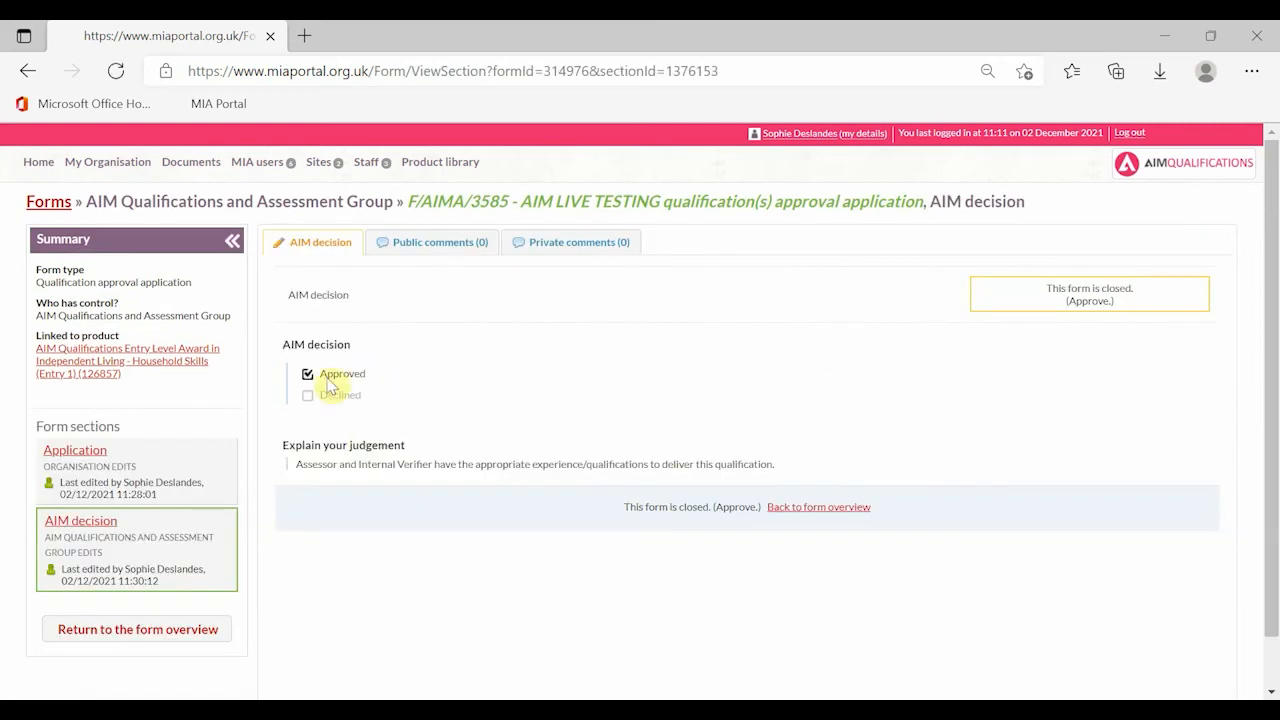